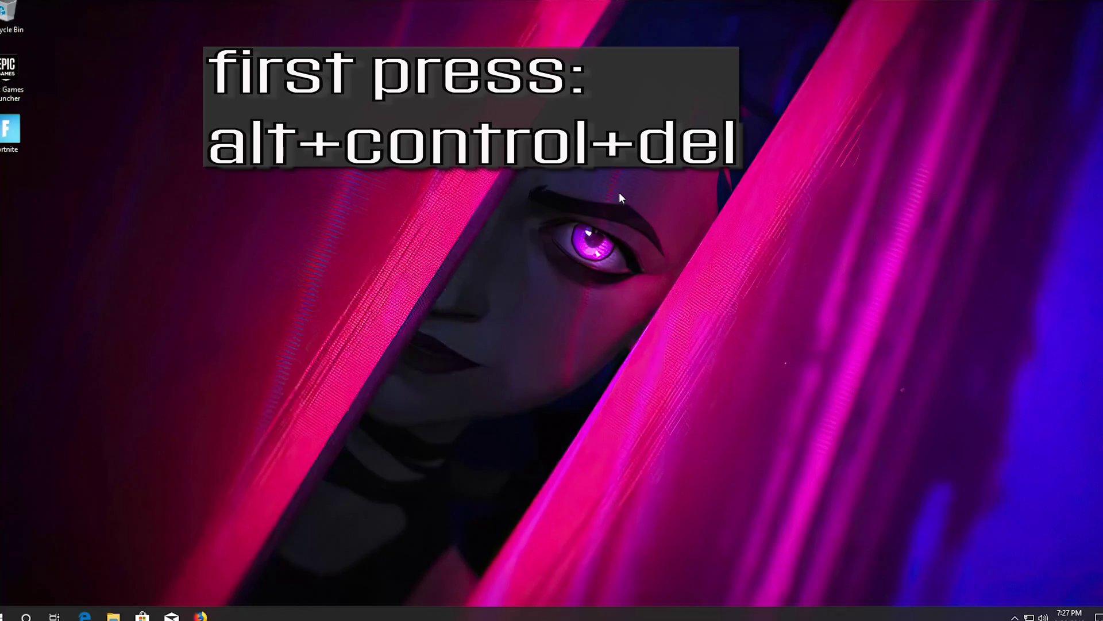
# End the EpicGamesLauncher background process in Task Manager's detailed view and close Task Manager.
pyautogui.hotkey('ctrl', 'alt', 'Delete')
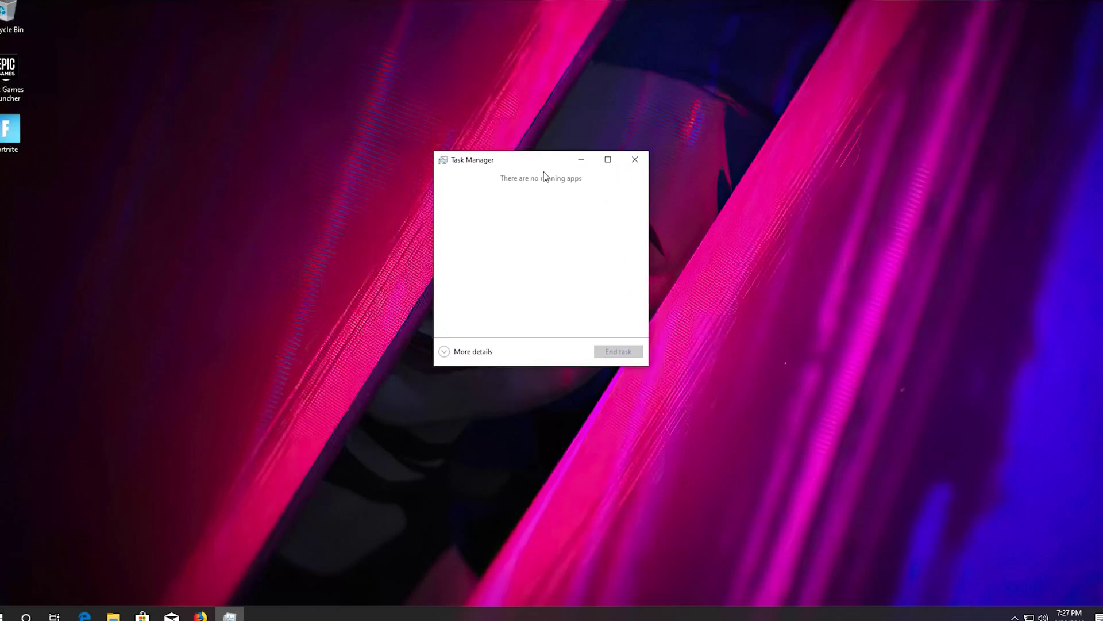
pyautogui.click(445, 352)
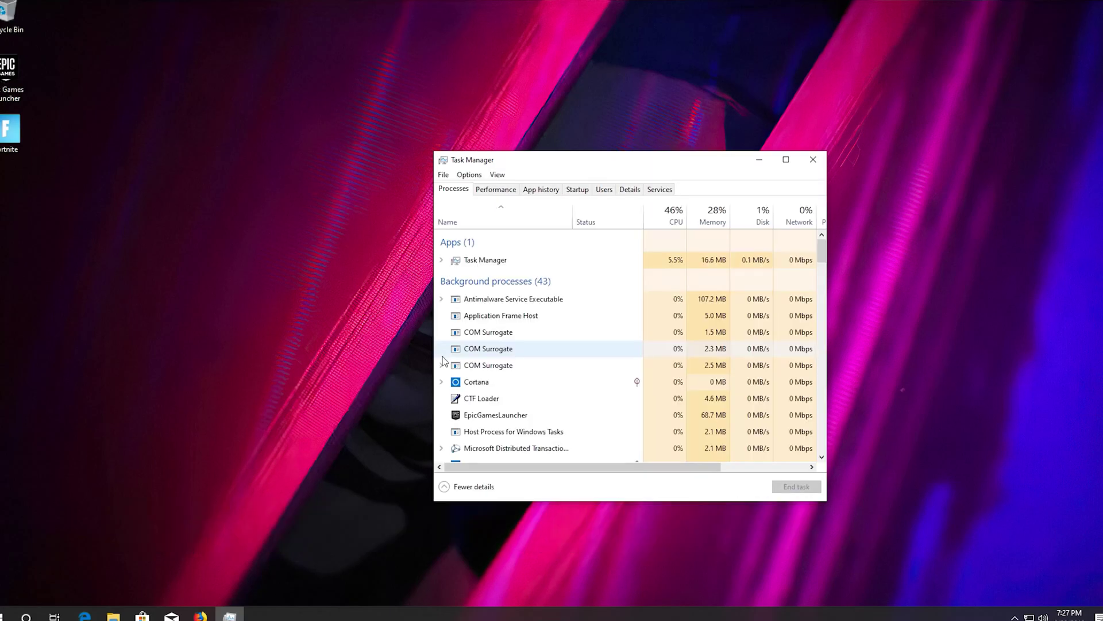
pyautogui.click(498, 416)
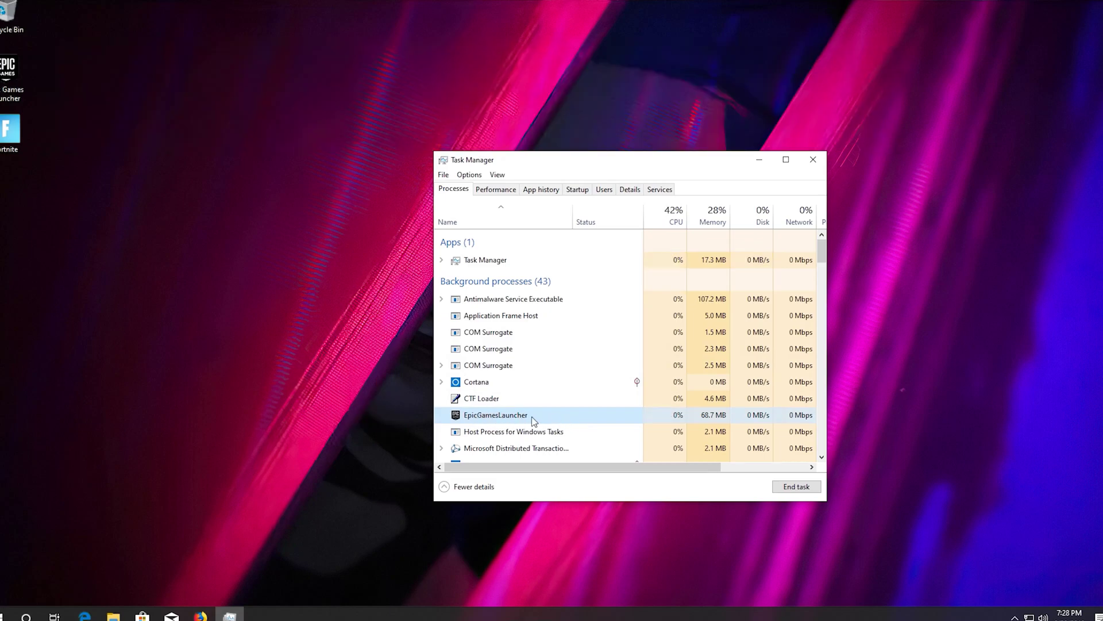
pyautogui.rightClick(533, 420)
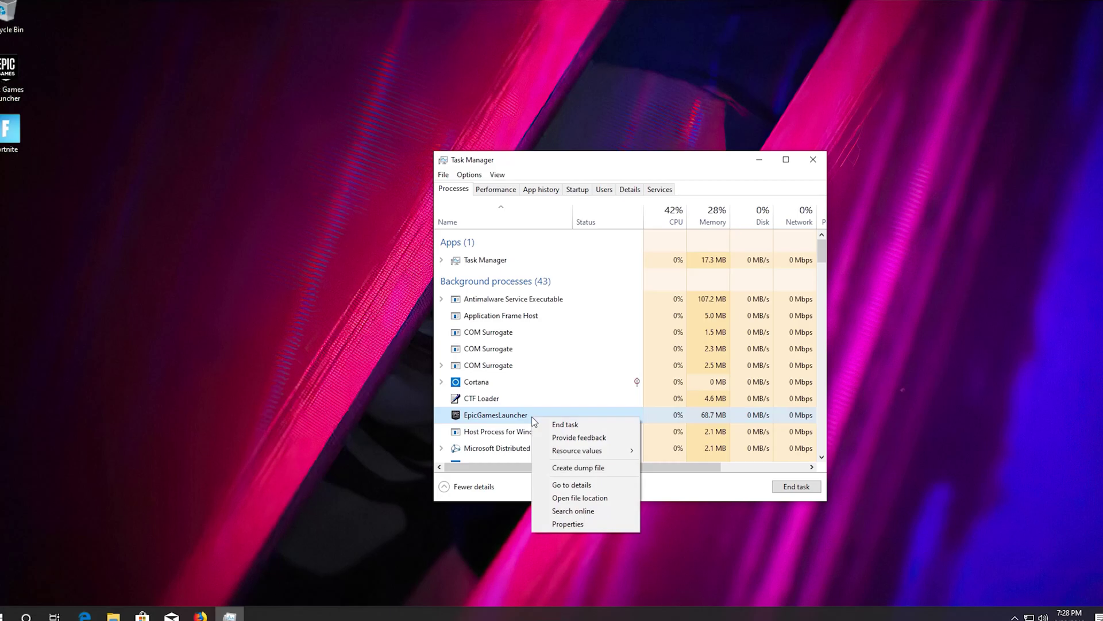
pyautogui.click(601, 426)
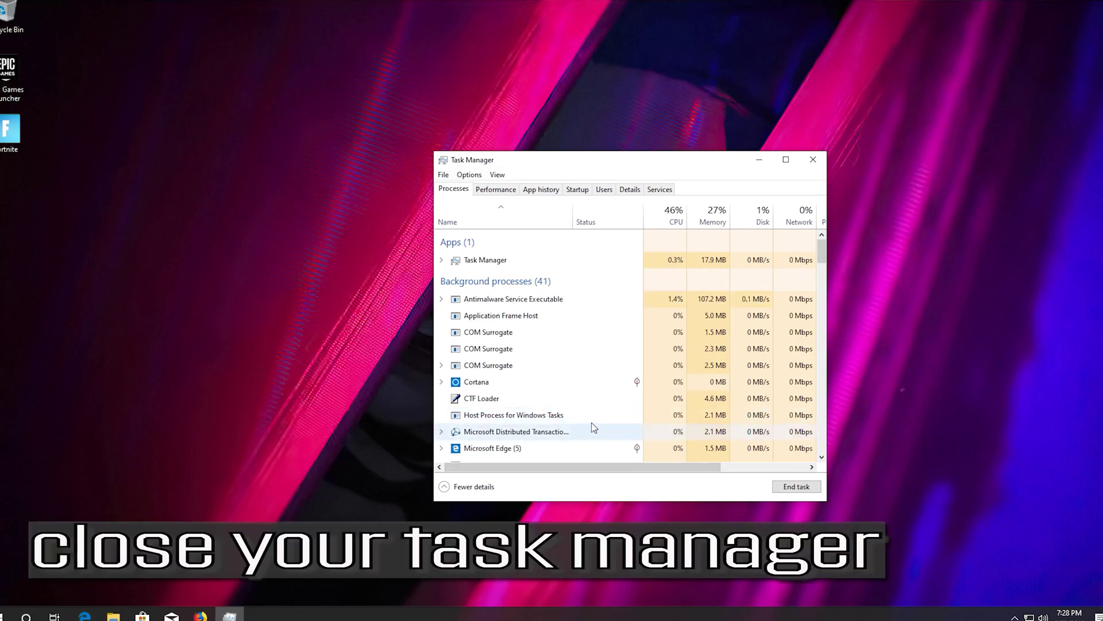
pyautogui.click(813, 160)
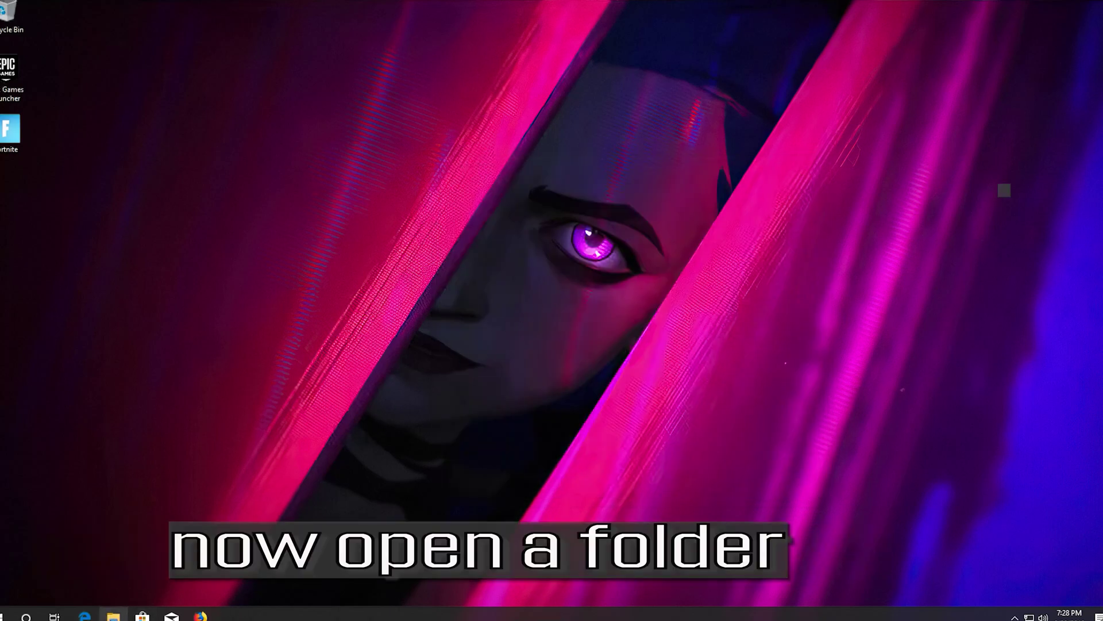
# In File Explorer, go to the Users folder on Local Disk (C:) and open the current user's profile folder.
pyautogui.click(114, 615)
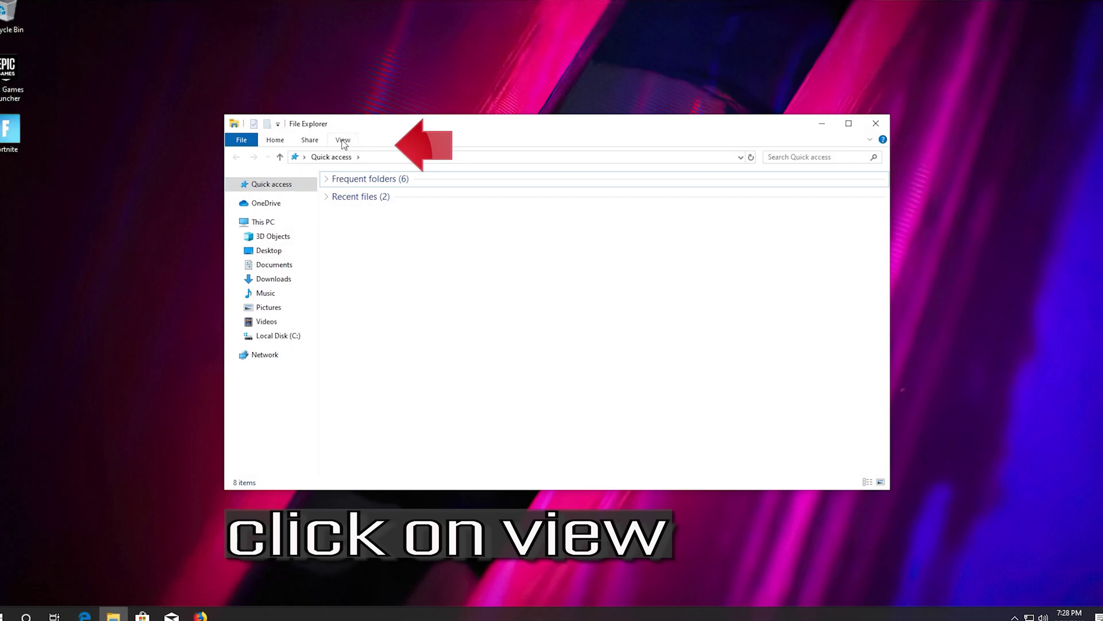
pyautogui.click(343, 141)
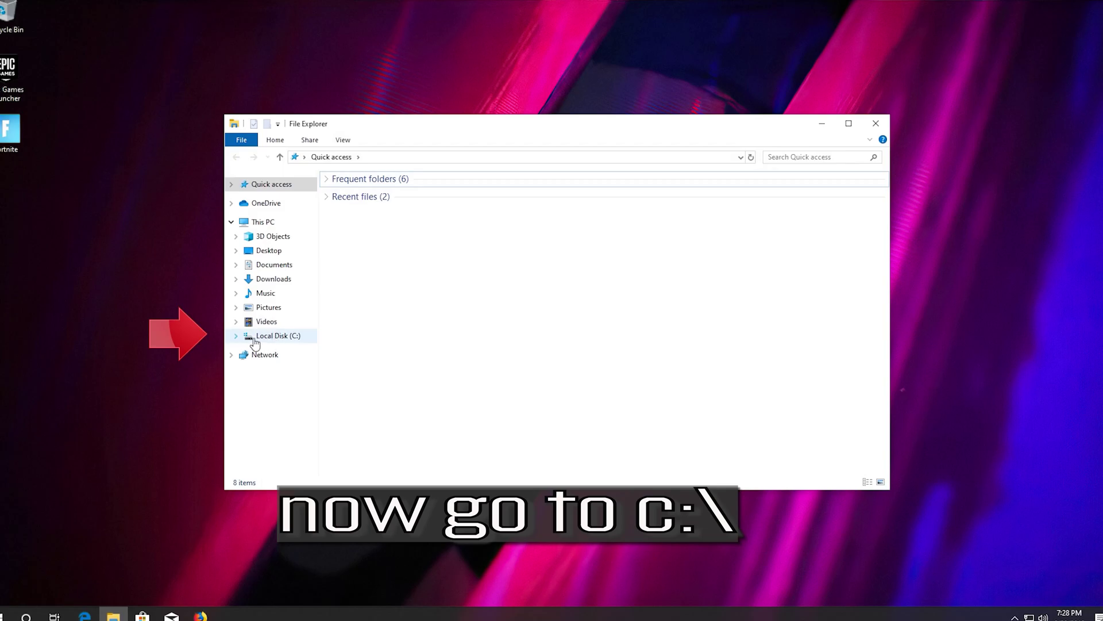
pyautogui.click(287, 337)
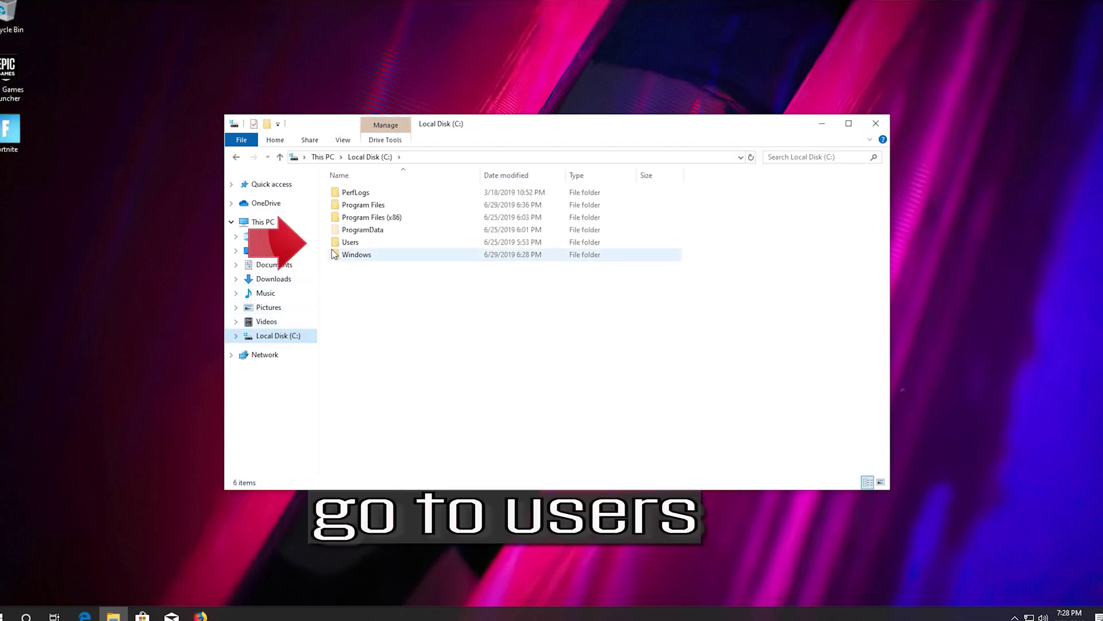
pyautogui.doubleClick(385, 243)
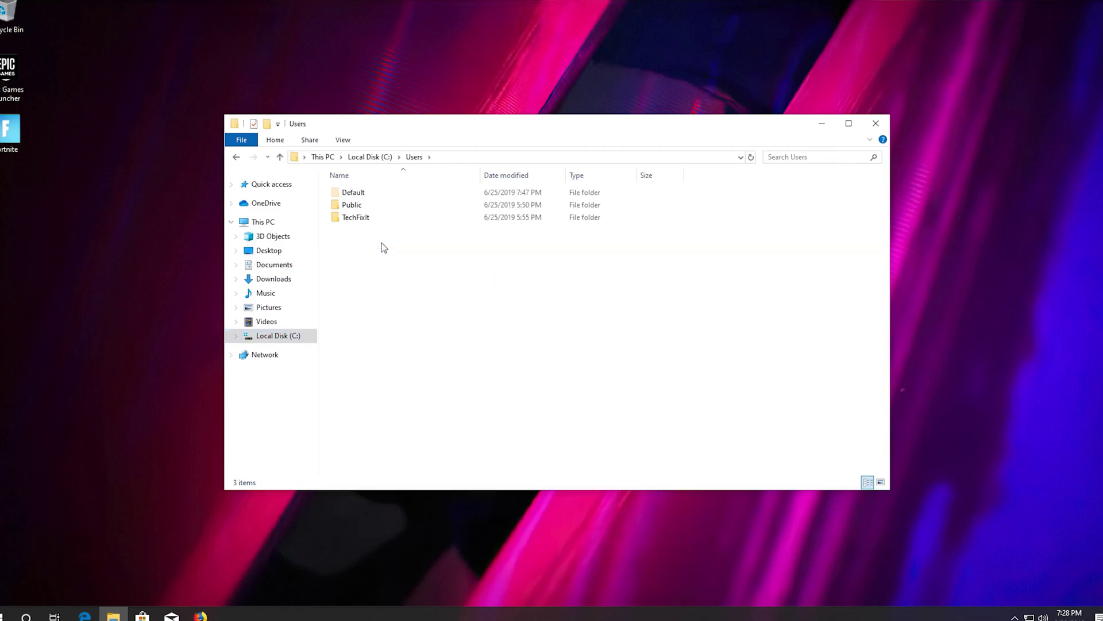
pyautogui.click(369, 217)
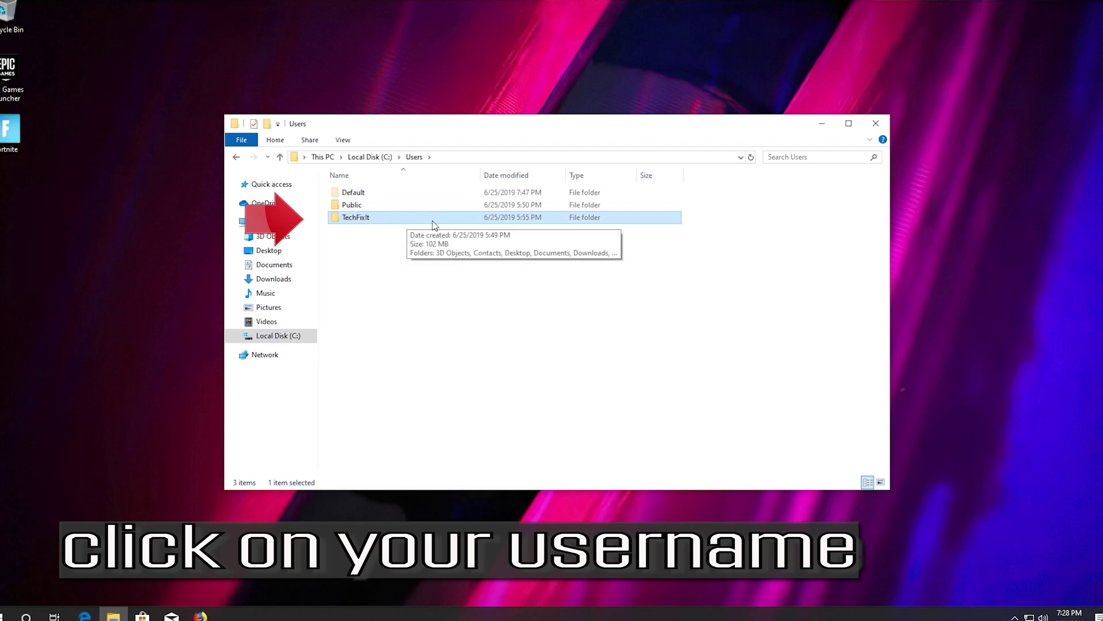
pyautogui.doubleClick(356, 218)
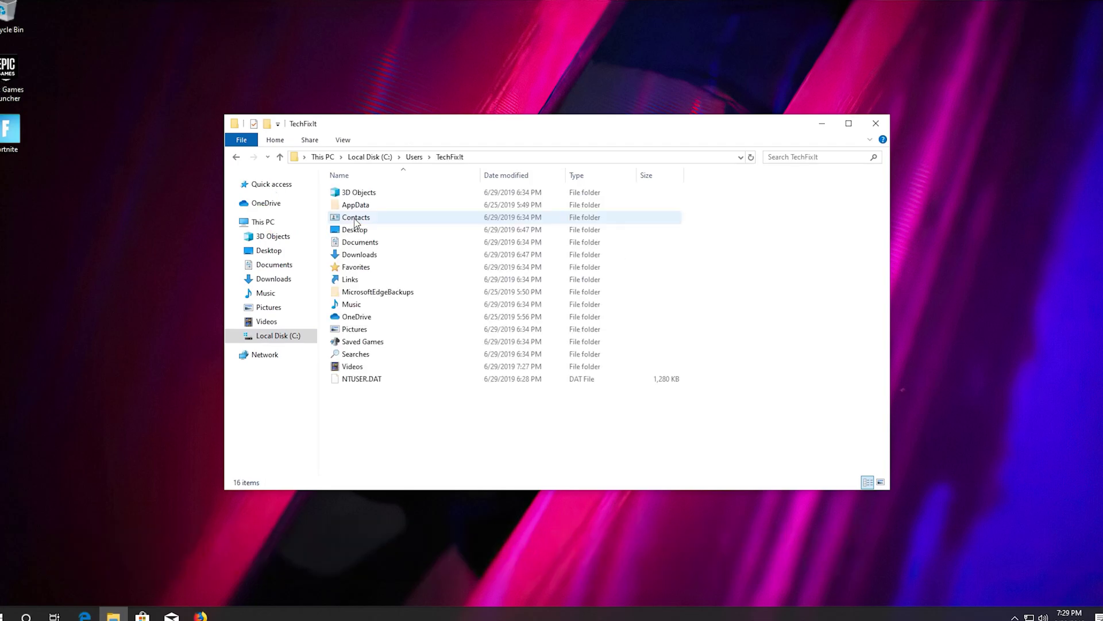
# Navigate from the user's profile folder to AppData\Local\EpicGamesLauncher\Saved.
pyautogui.click(396, 206)
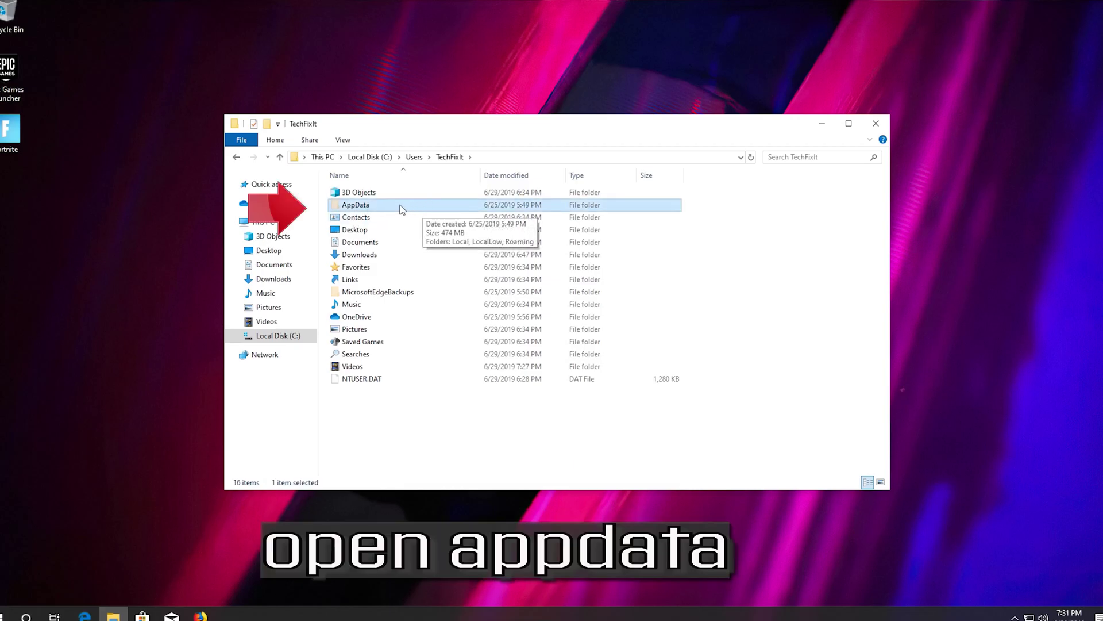
pyautogui.doubleClick(401, 207)
pyautogui.click(328, 196)
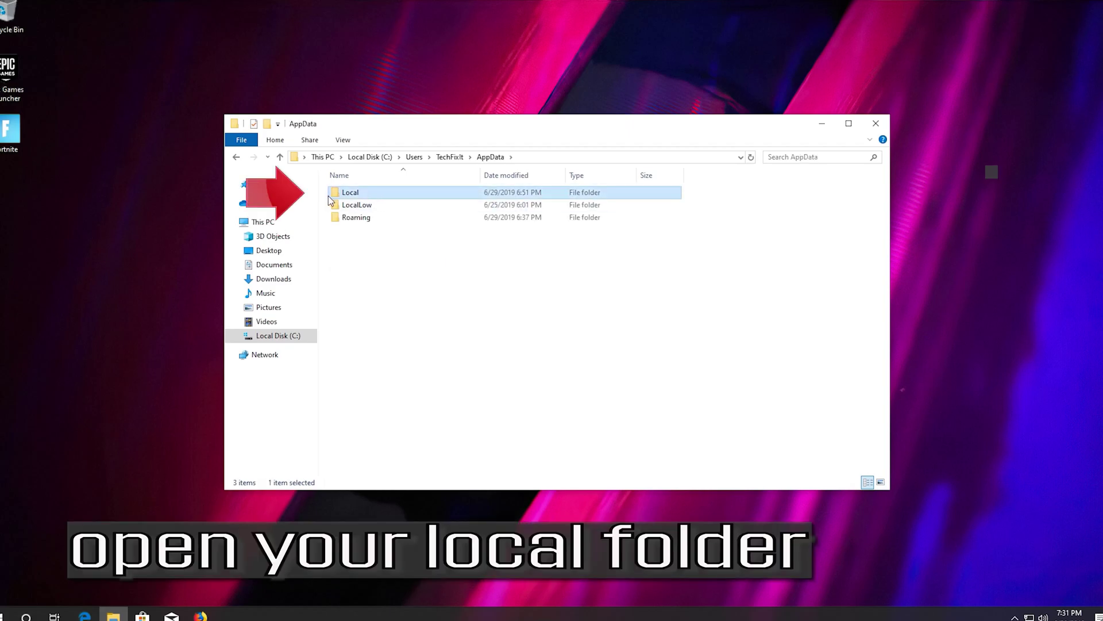
pyautogui.doubleClick(385, 192)
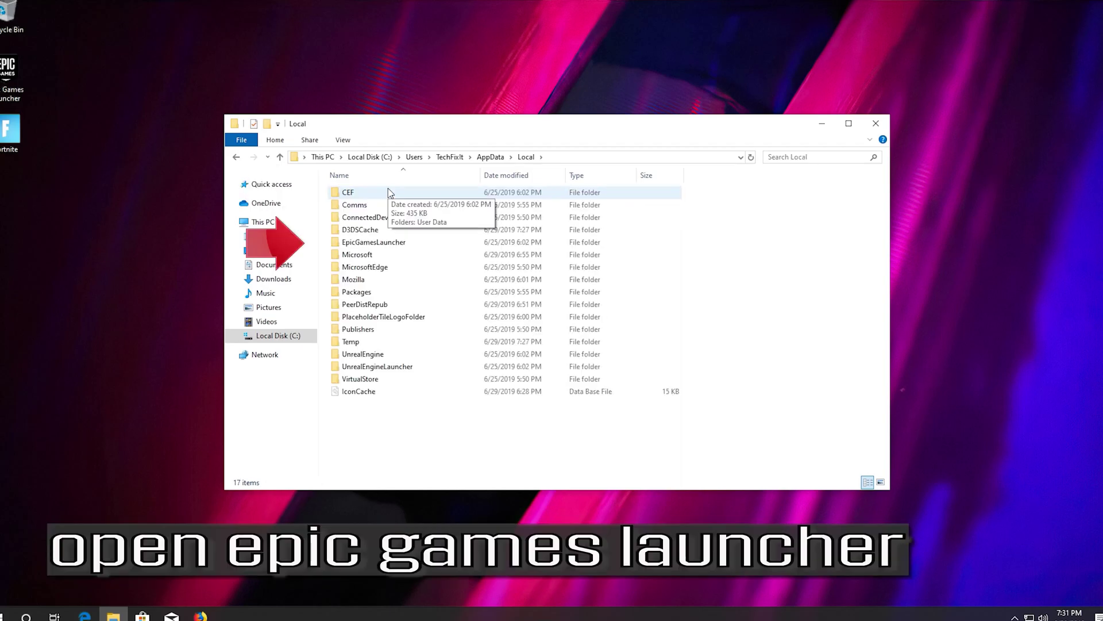
pyautogui.click(387, 242)
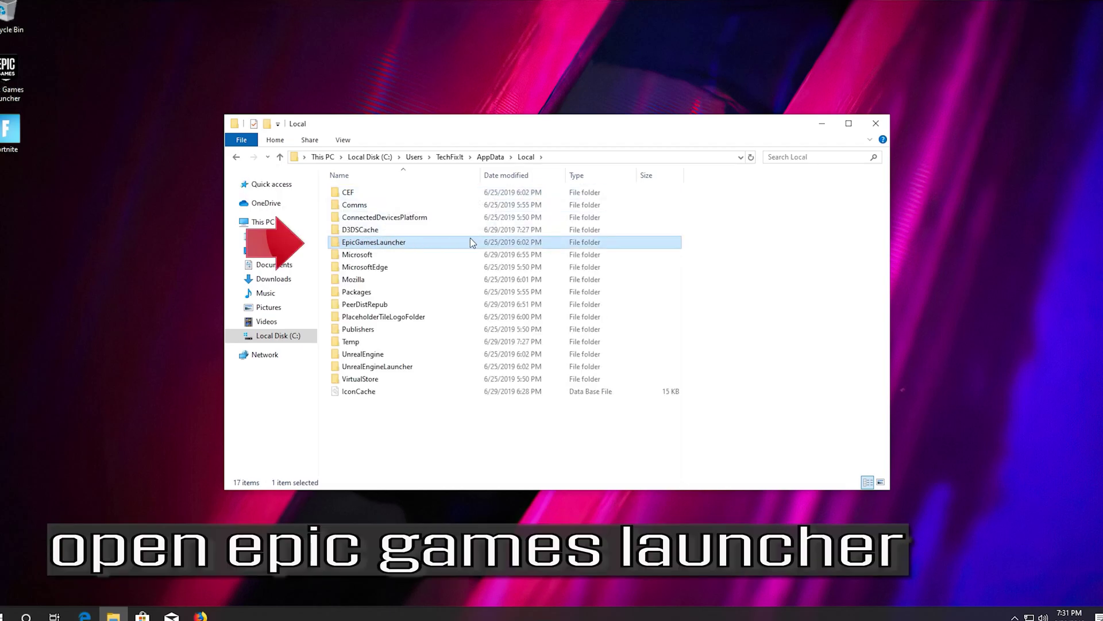
pyautogui.doubleClick(439, 244)
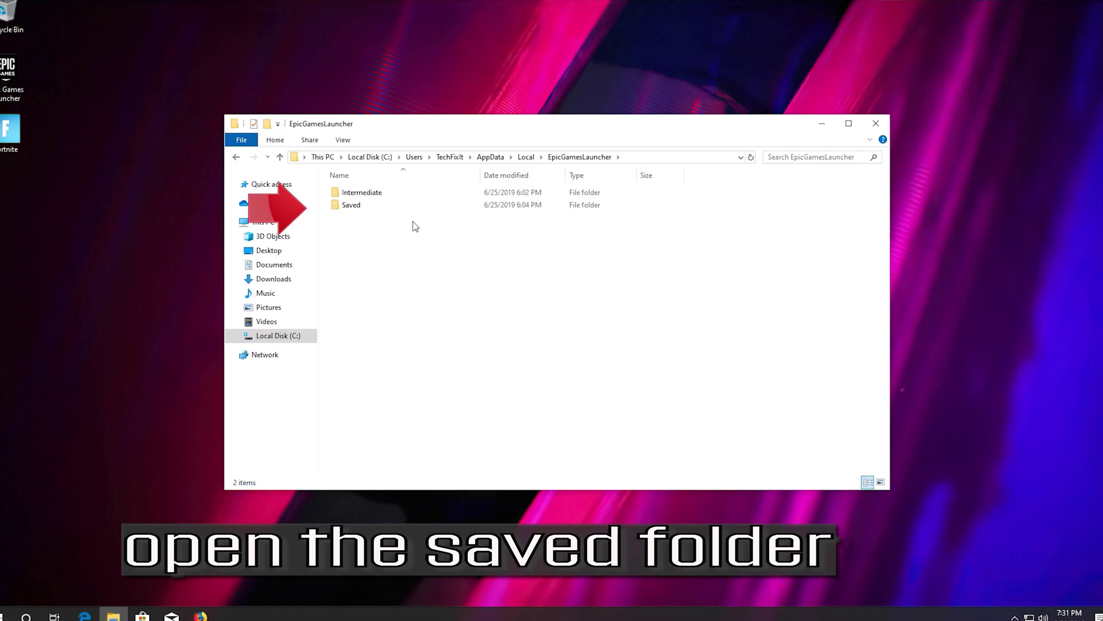
pyautogui.click(352, 207)
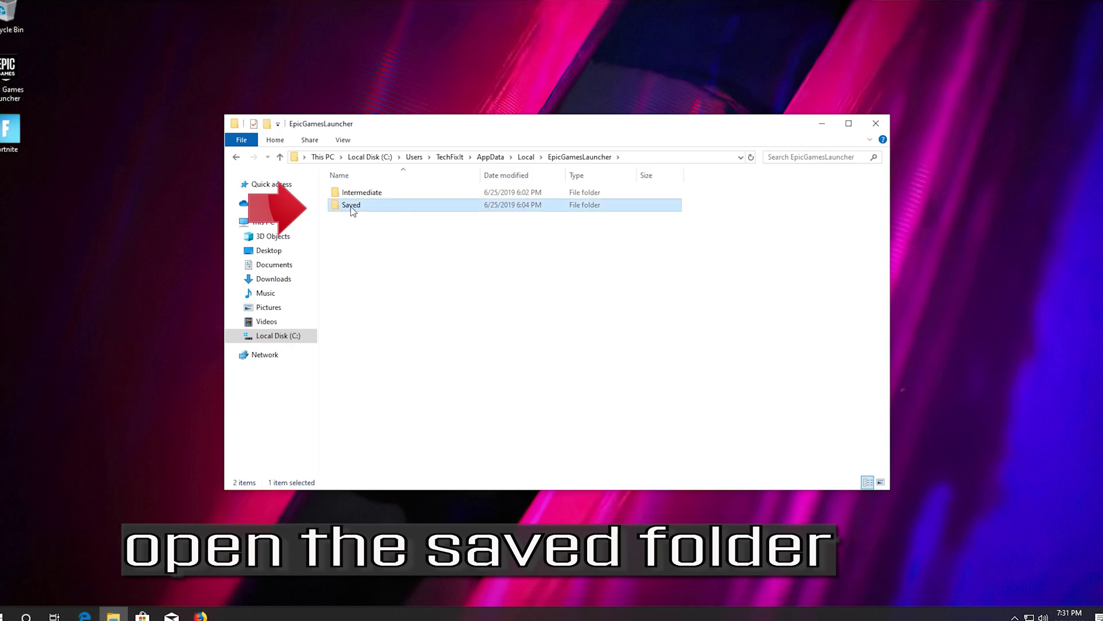
pyautogui.doubleClick(410, 210)
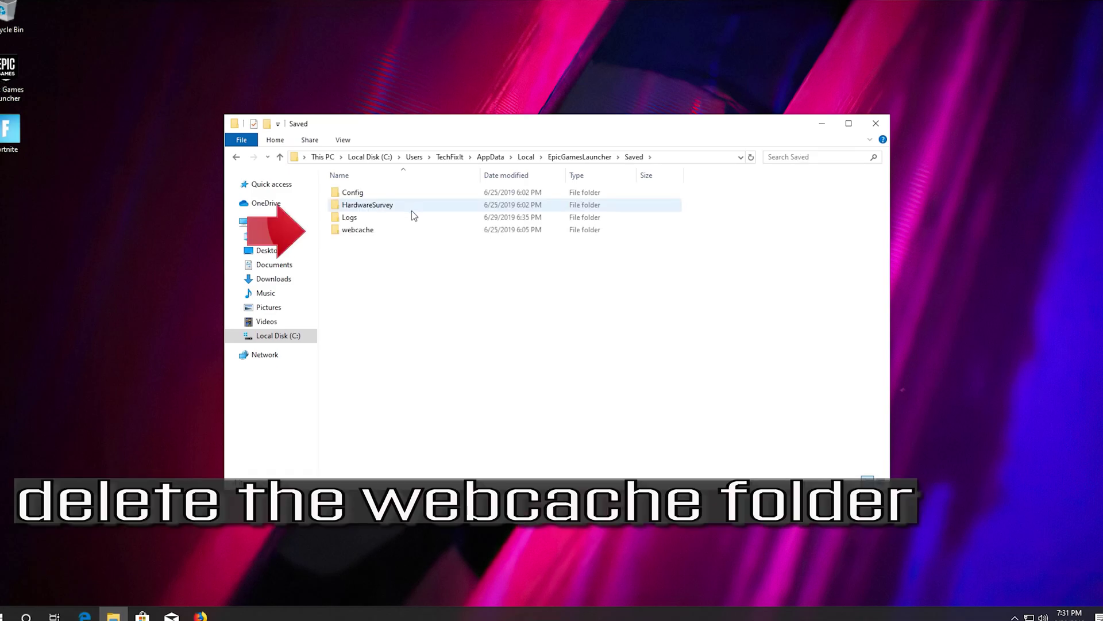
# Delete the webcache folder from the Saved folder and start the Epic Games Launcher from the desktop.
pyautogui.moveTo(393, 277); pyautogui.dragTo(357, 230)
pyautogui.press('Delete')
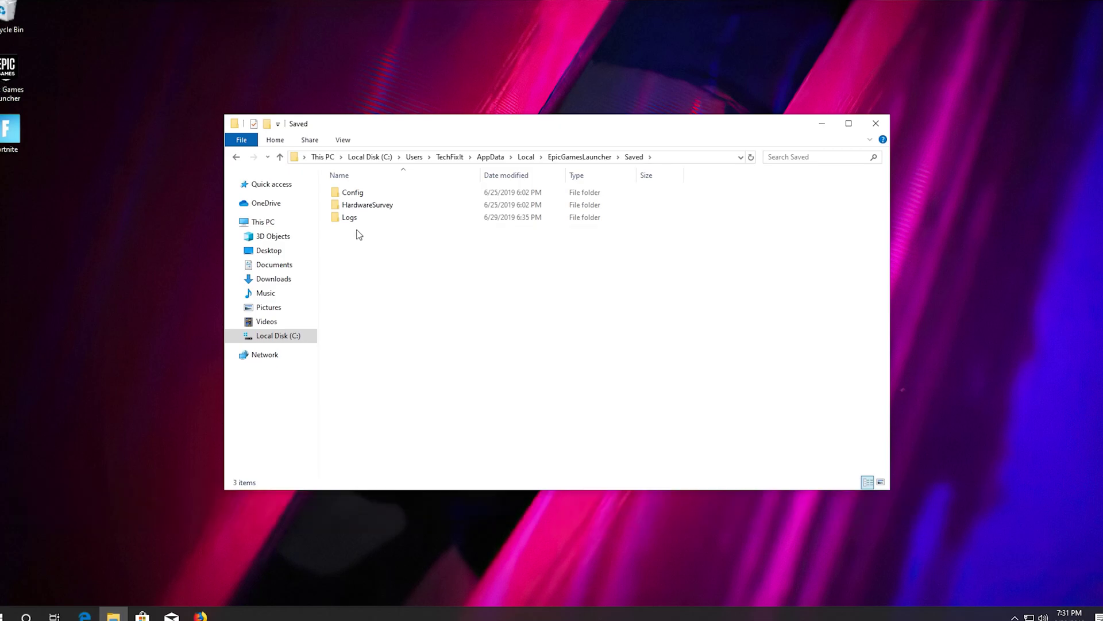
pyautogui.click(874, 126)
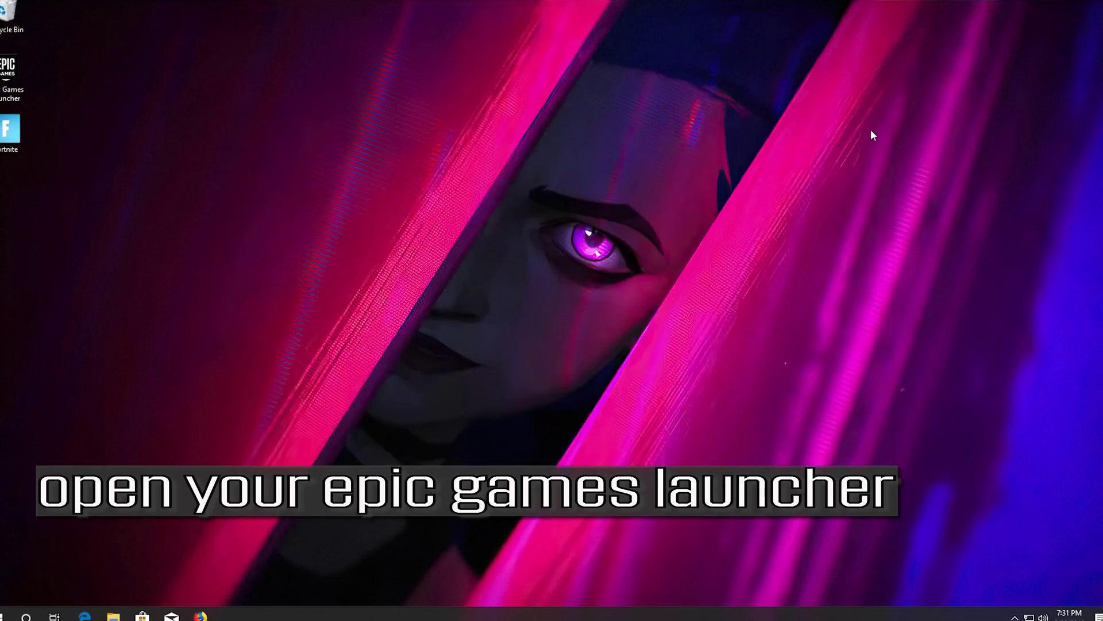
pyautogui.doubleClick(17, 73)
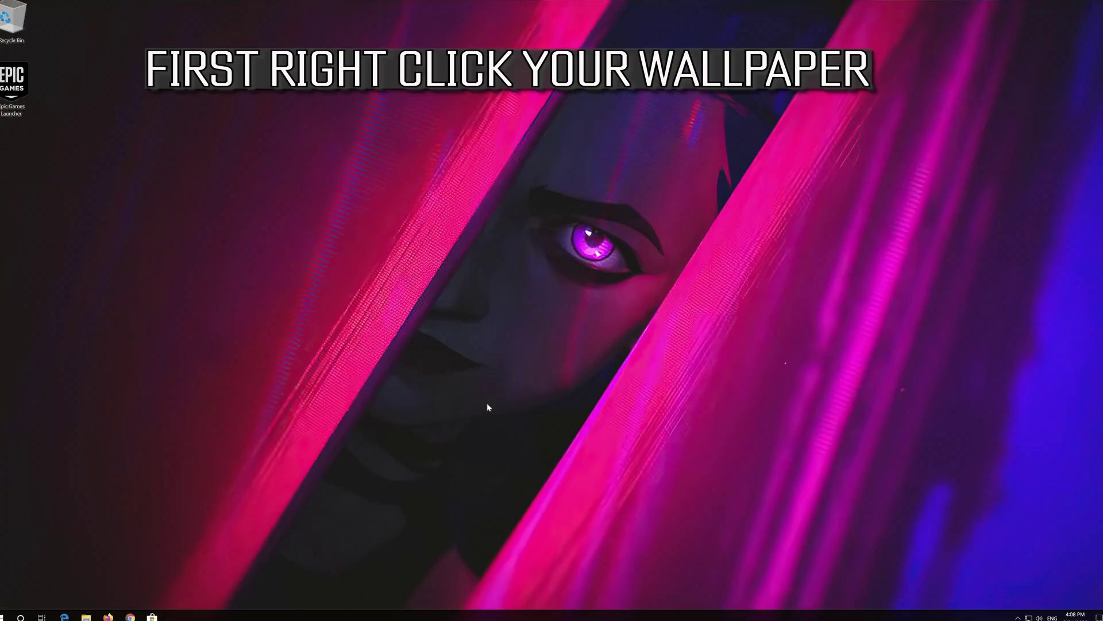
# Set the display resolution to 1024 × 768 in the Windows display settings and keep the changes.
pyautogui.rightClick(487, 407)
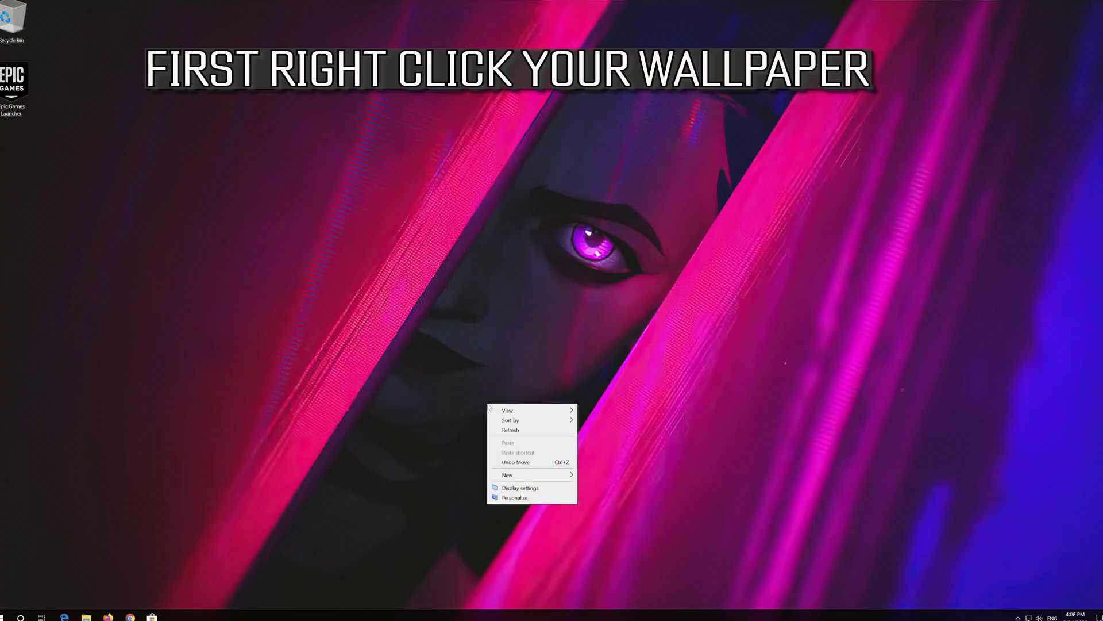
pyautogui.click(520, 488)
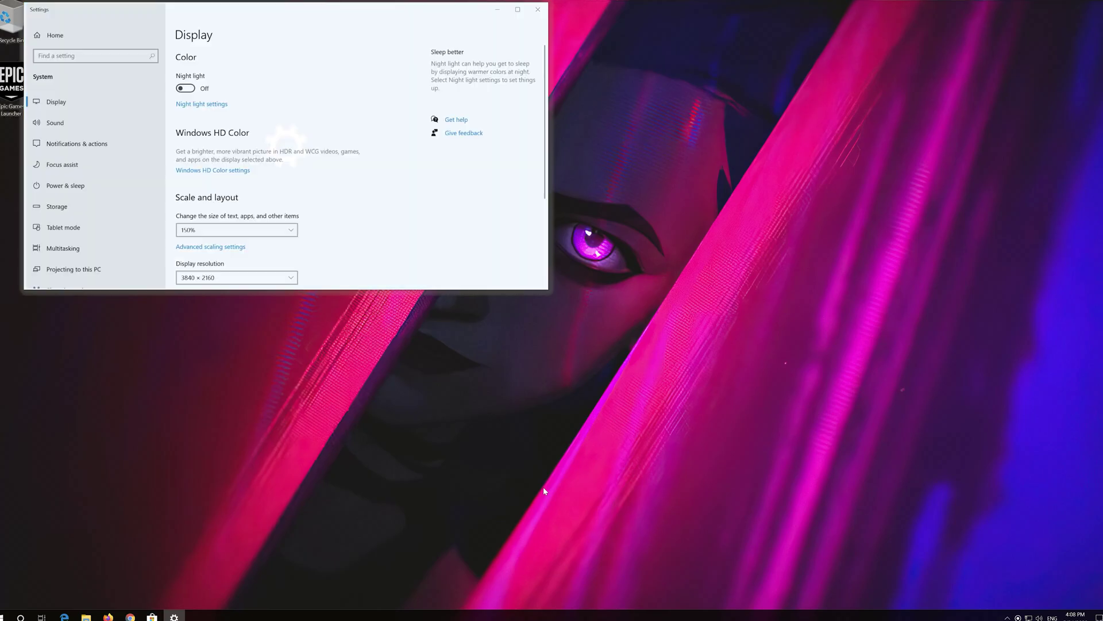
pyautogui.moveTo(275, 12); pyautogui.dragTo(495, 135)
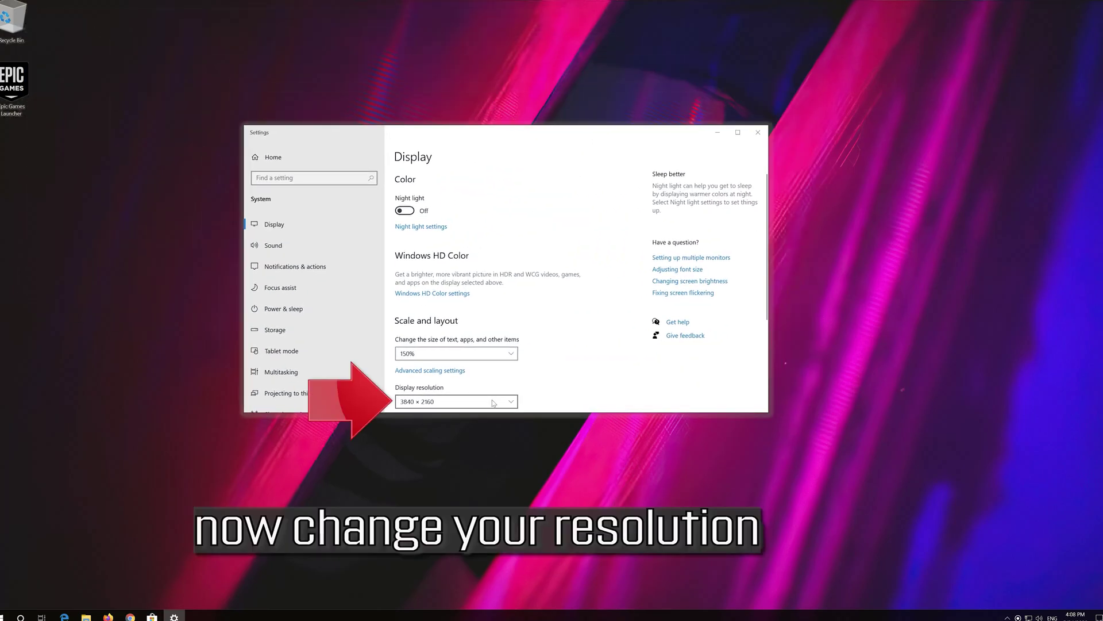
pyautogui.click(465, 405)
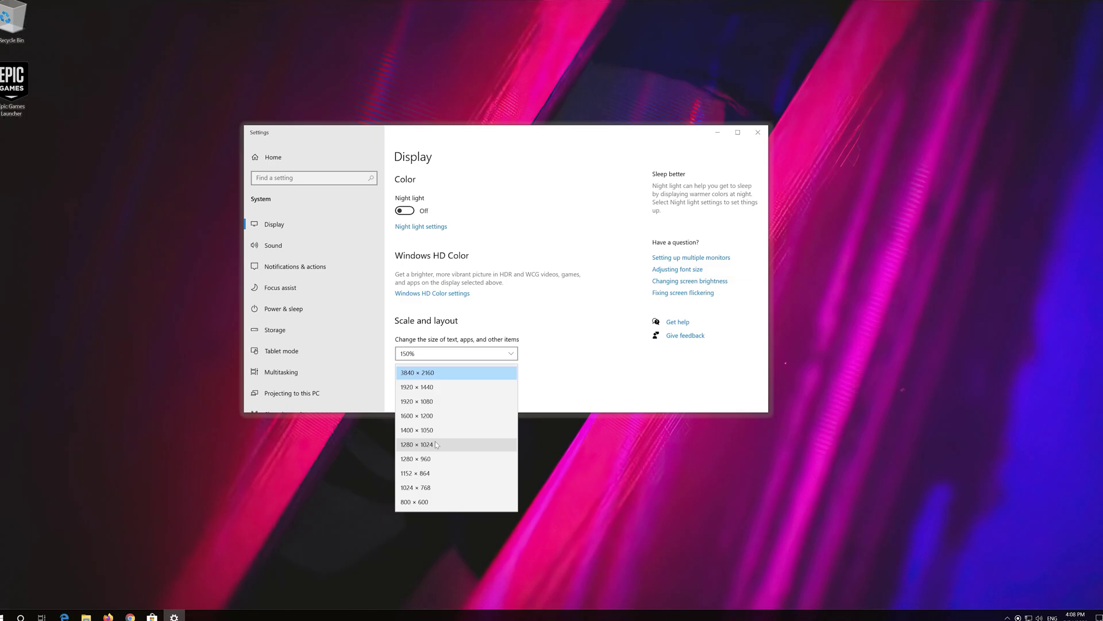
pyautogui.click(428, 487)
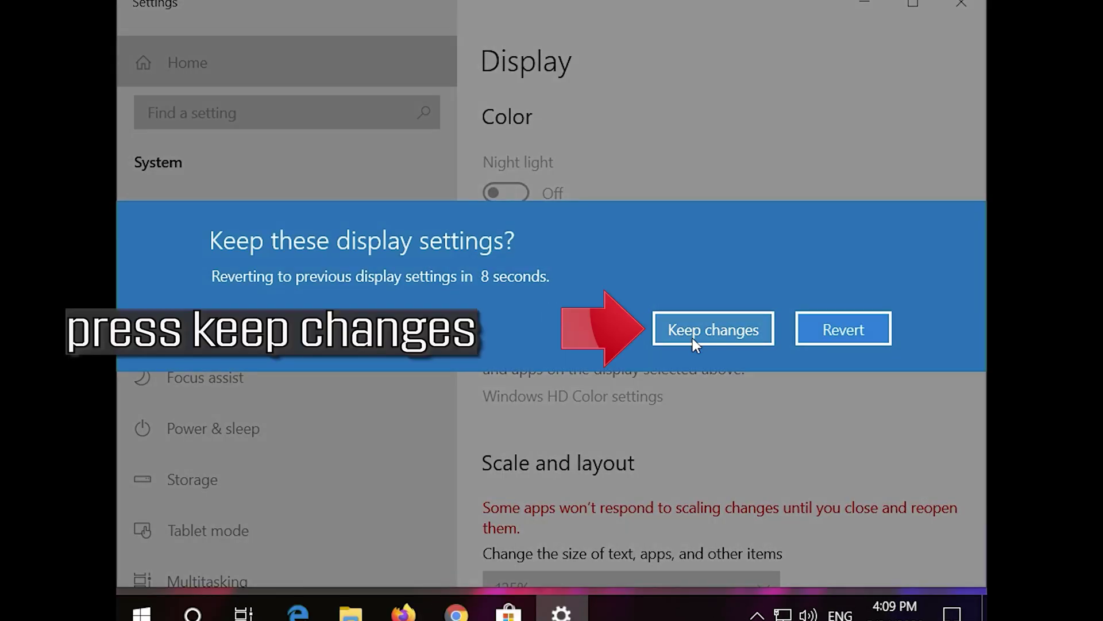
pyautogui.click(761, 328)
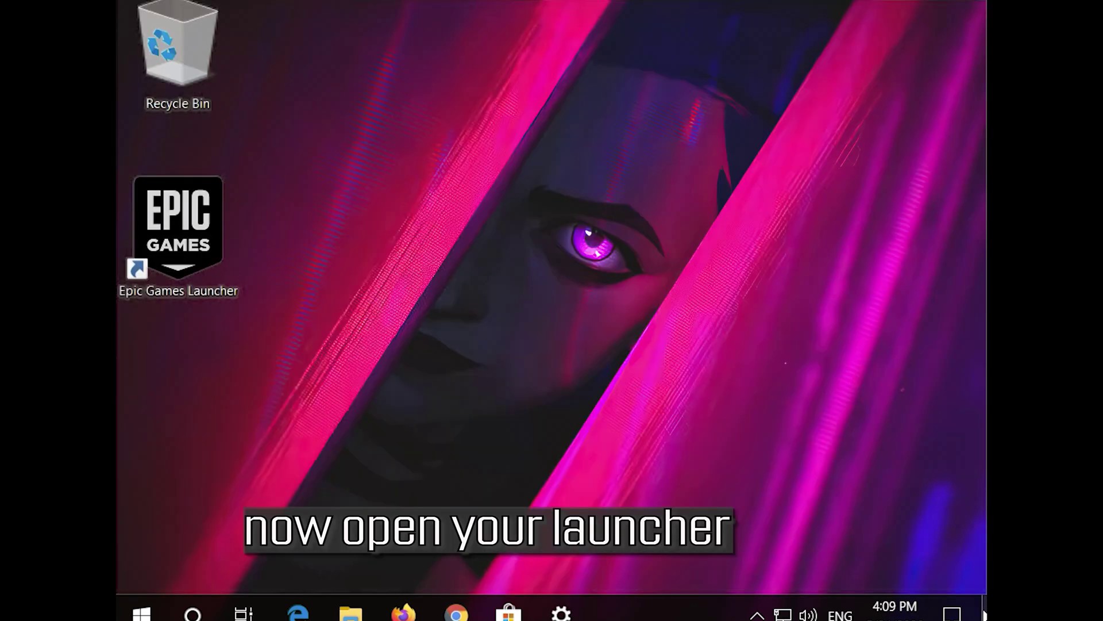
# Start the Epic Games Launcher, dismiss the Civilization VI notification and reposition the launcher window.
pyautogui.doubleClick(154, 261)
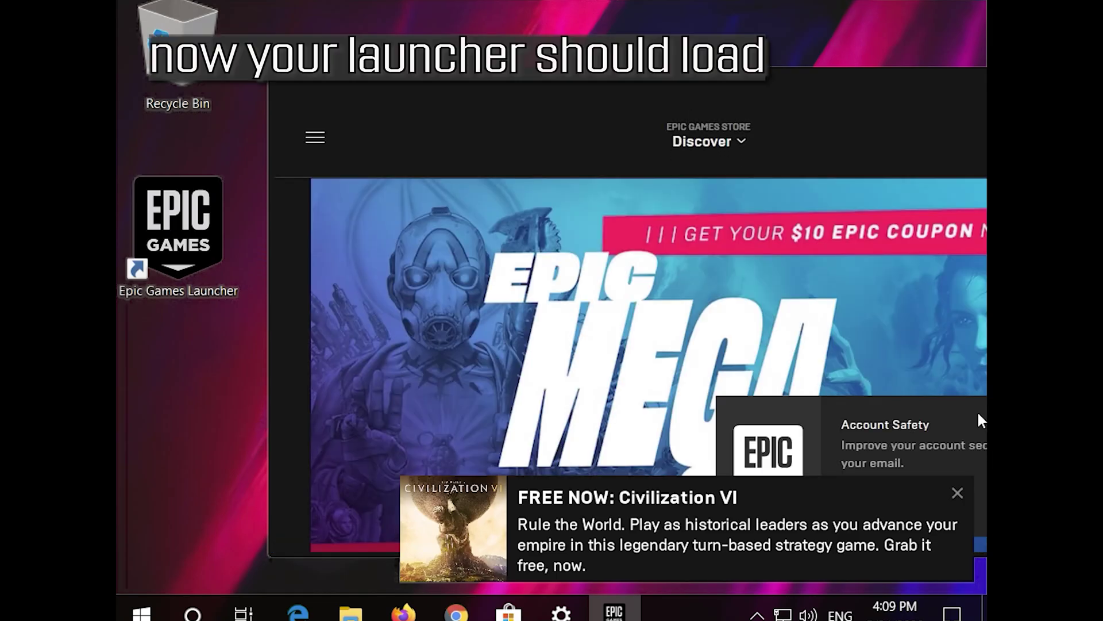
pyautogui.click(957, 490)
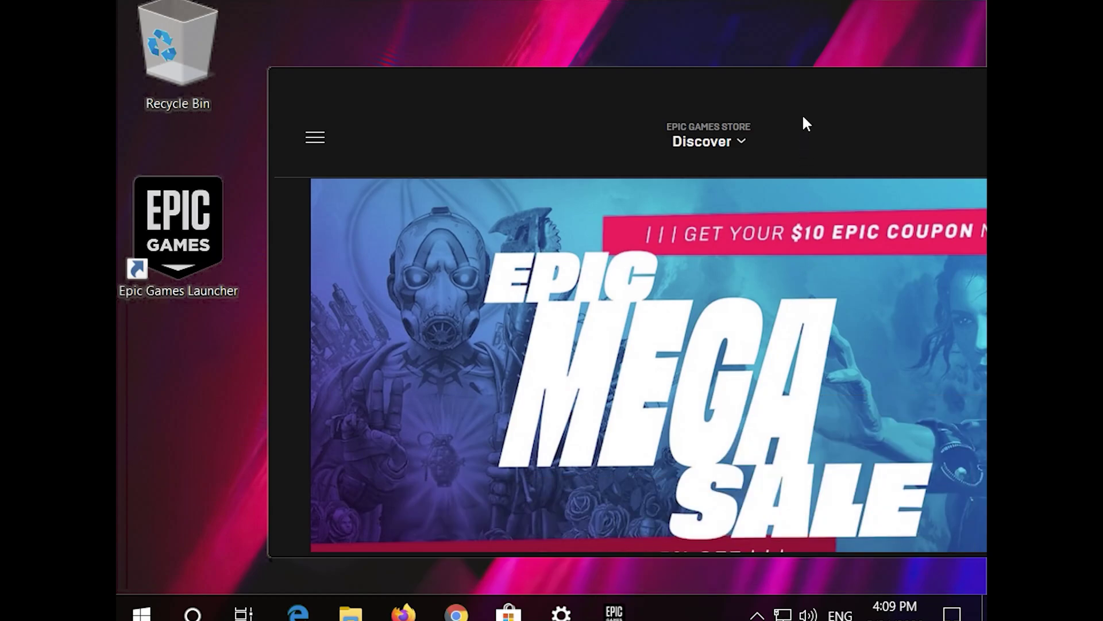
pyautogui.moveTo(796, 104); pyautogui.dragTo(692, 72)
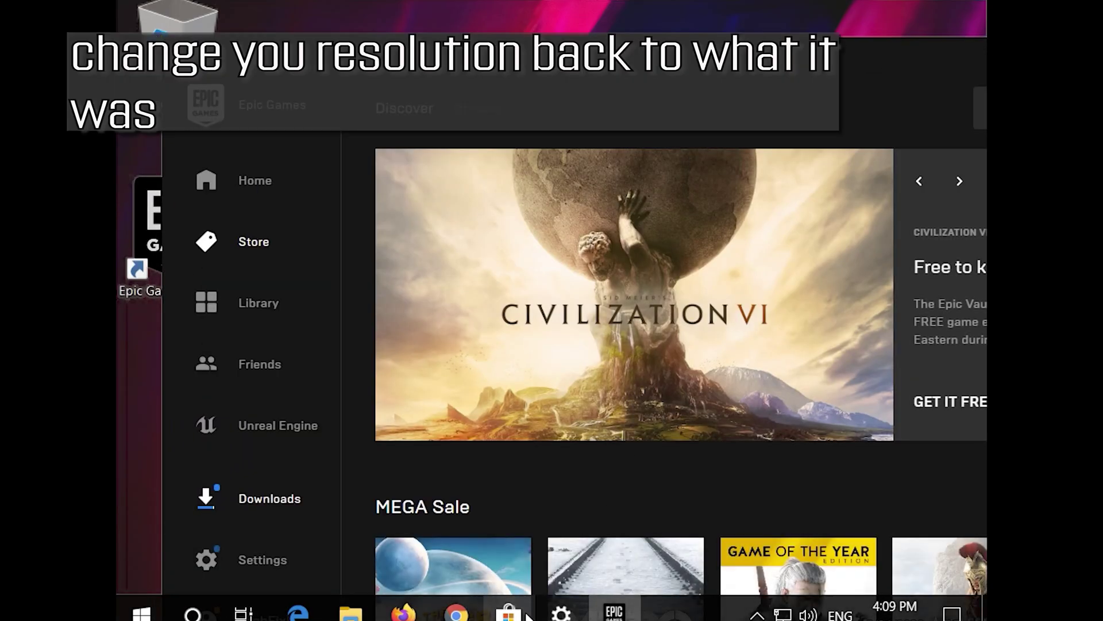
# Switch back to the Windows display settings and open the list of display resolutions.
pyautogui.click(569, 614)
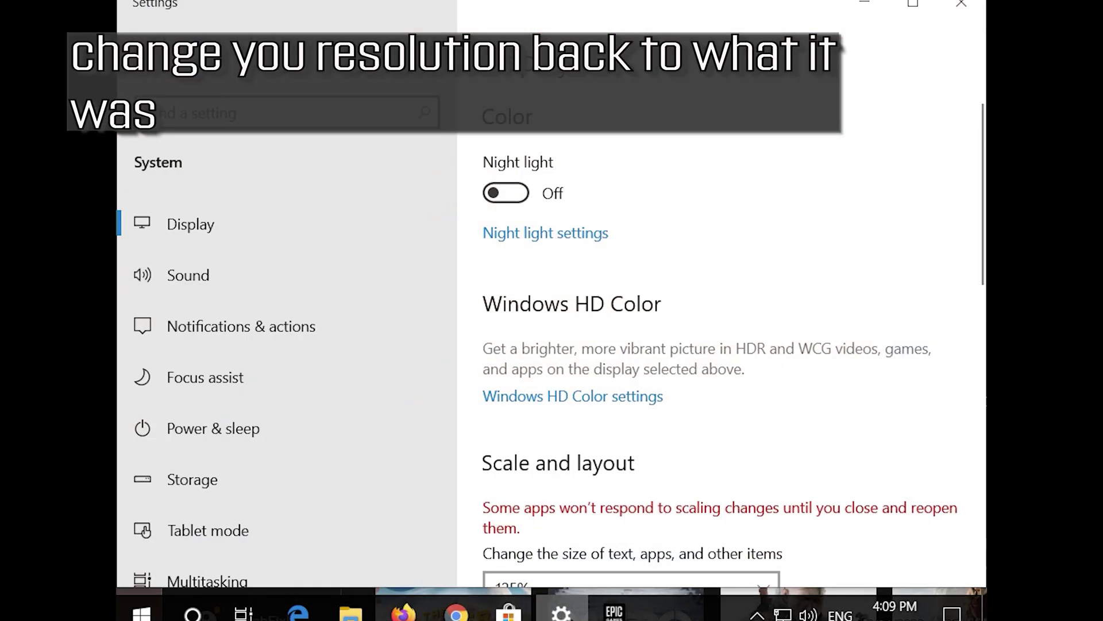
pyautogui.scroll(-5, 732, 377)
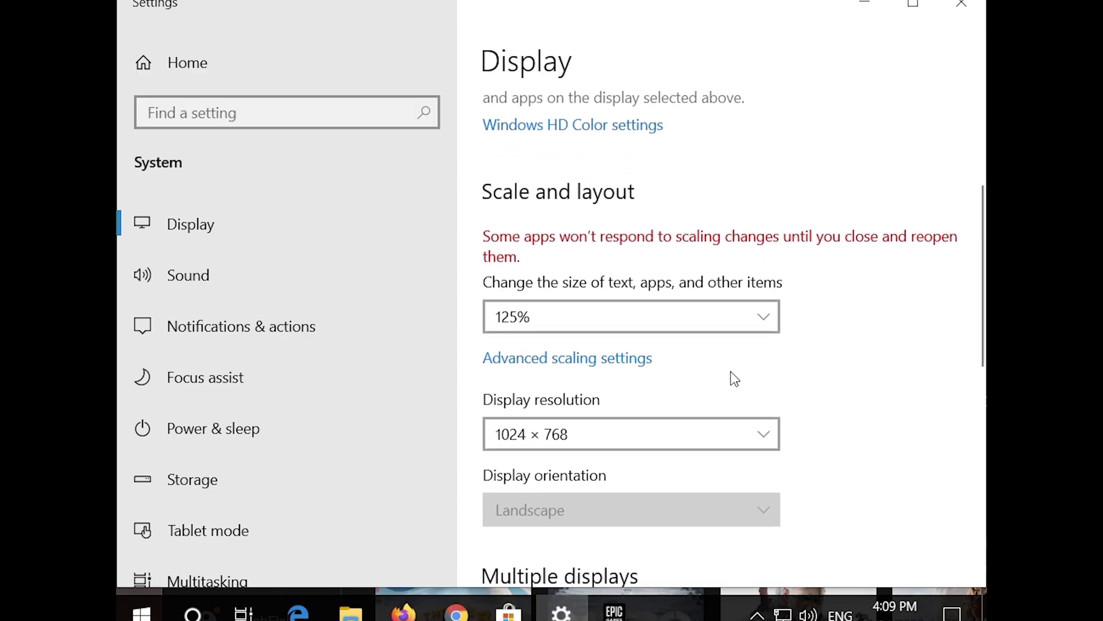
pyautogui.click(611, 436)
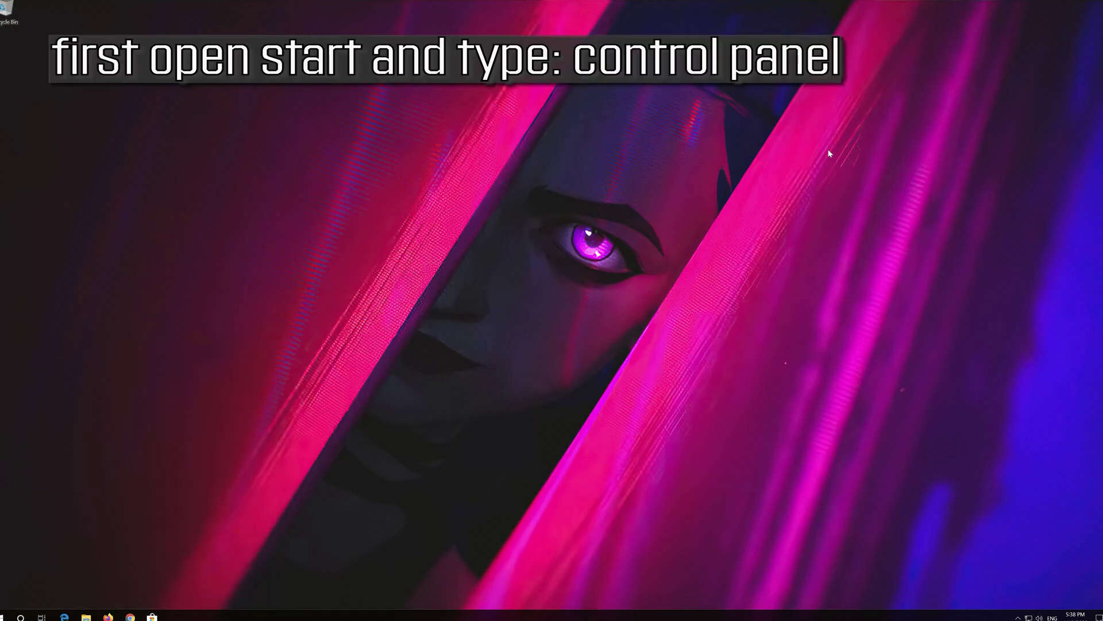
# Find and open Control Panel, then go through Network and Internet and Network and Sharing Center to the network adapter settings.
pyautogui.write('panel')
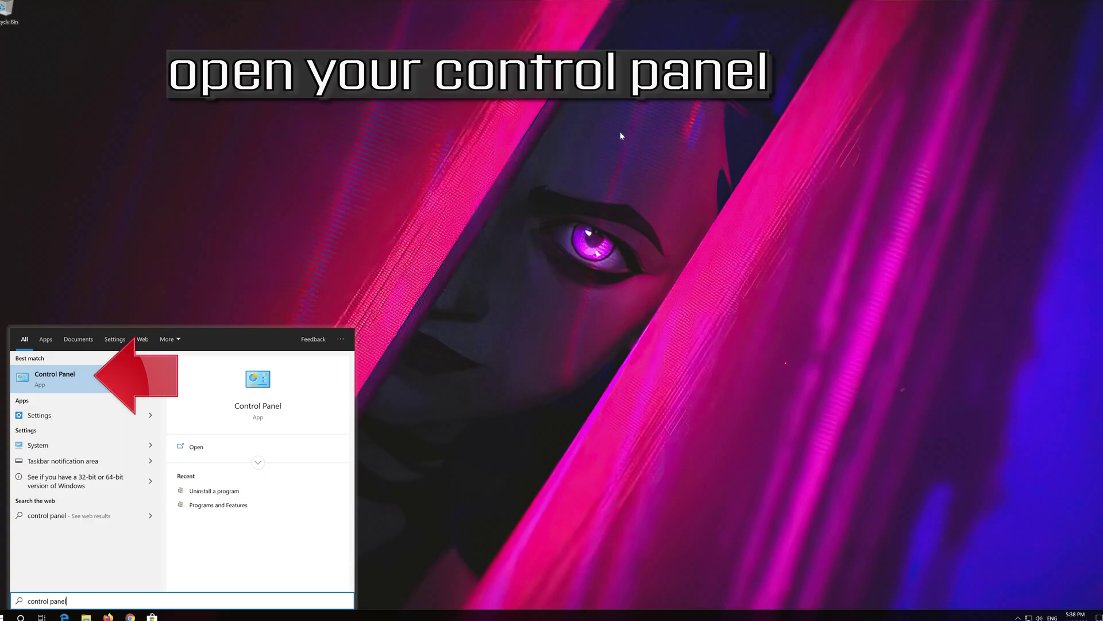
pyautogui.click(106, 387)
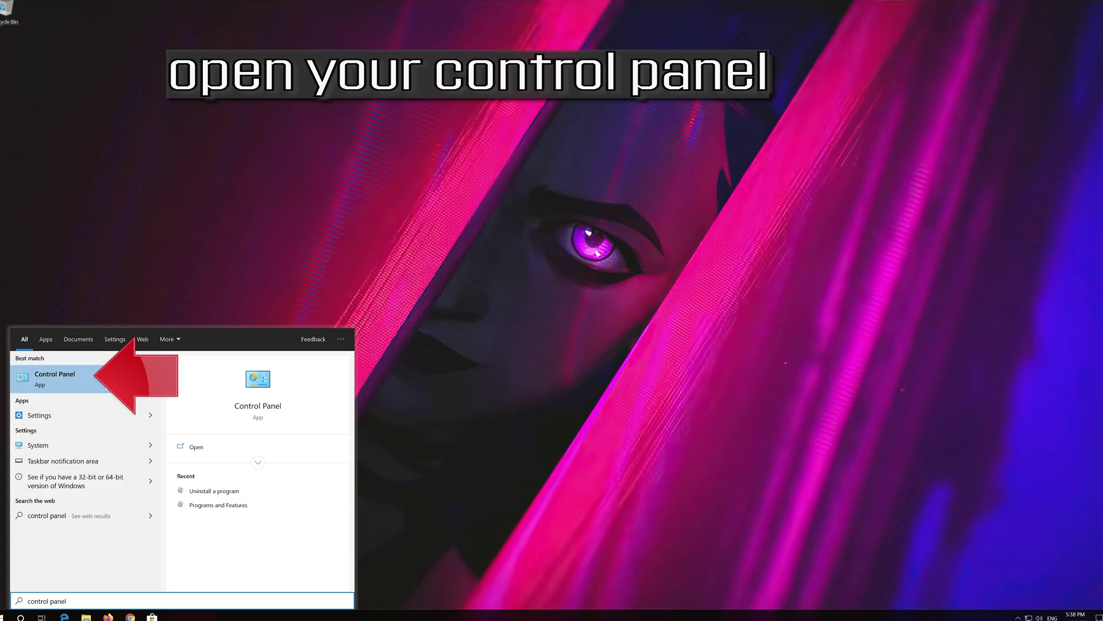
pyautogui.click(95, 382)
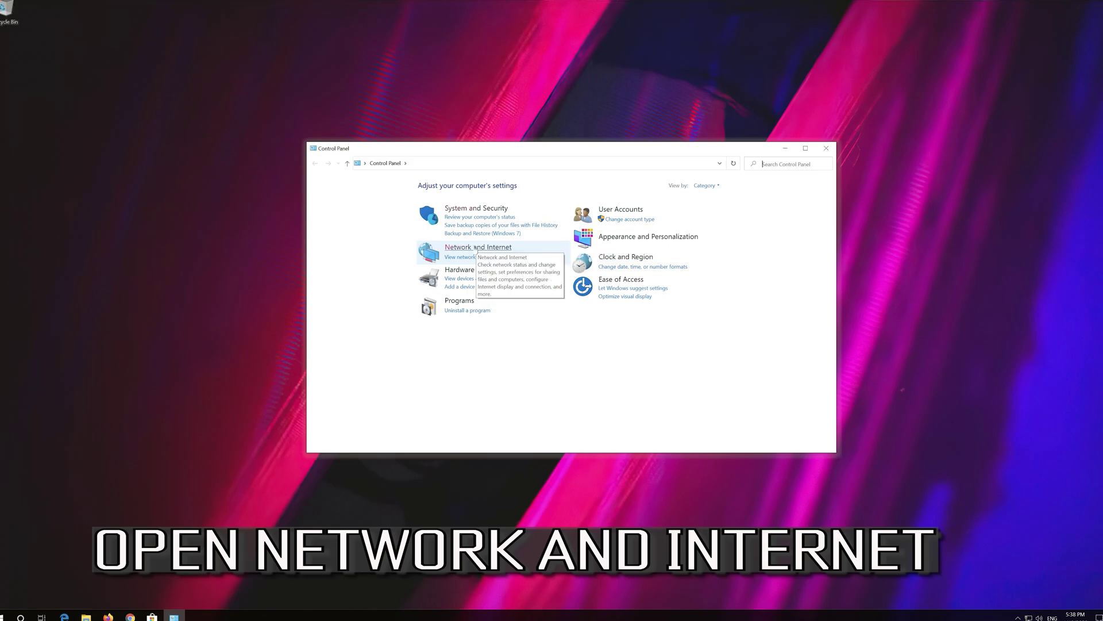
pyautogui.click(477, 248)
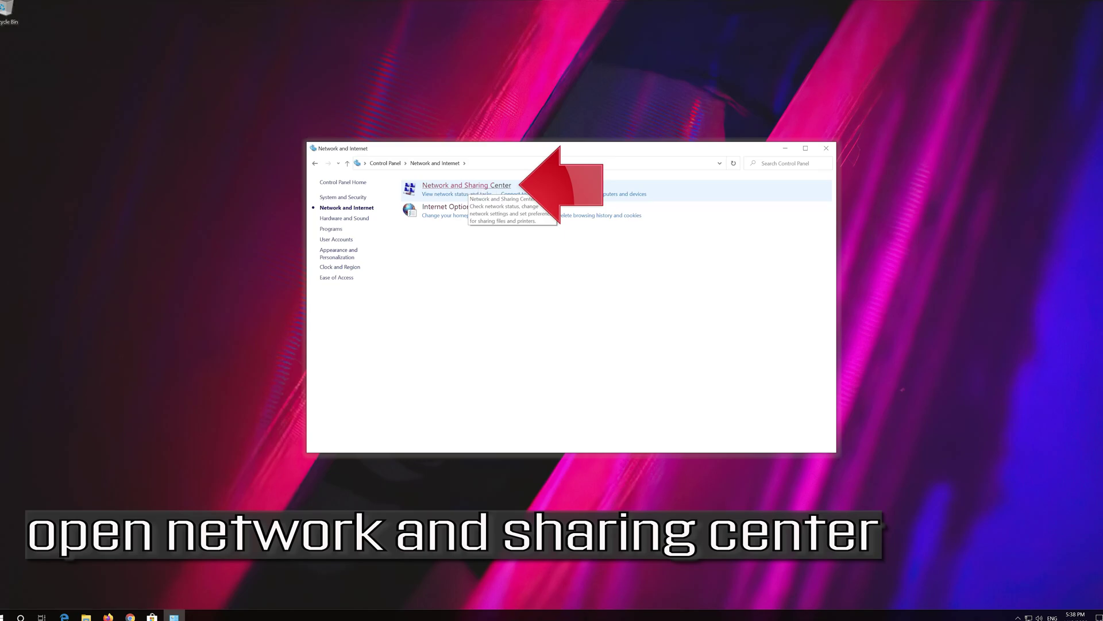
pyautogui.click(478, 186)
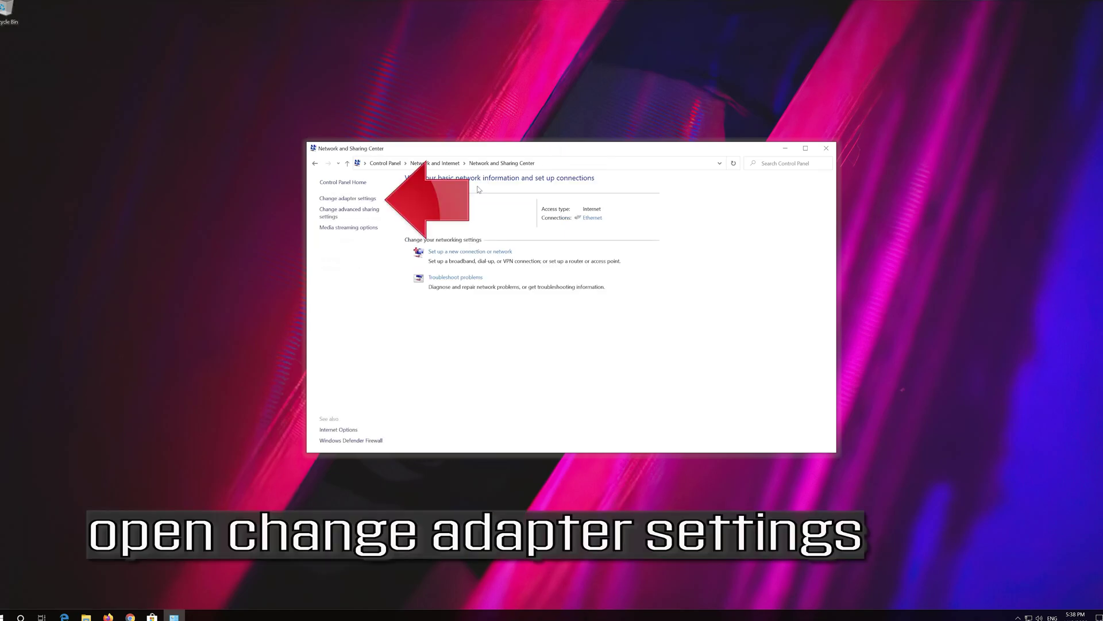
pyautogui.click(347, 198)
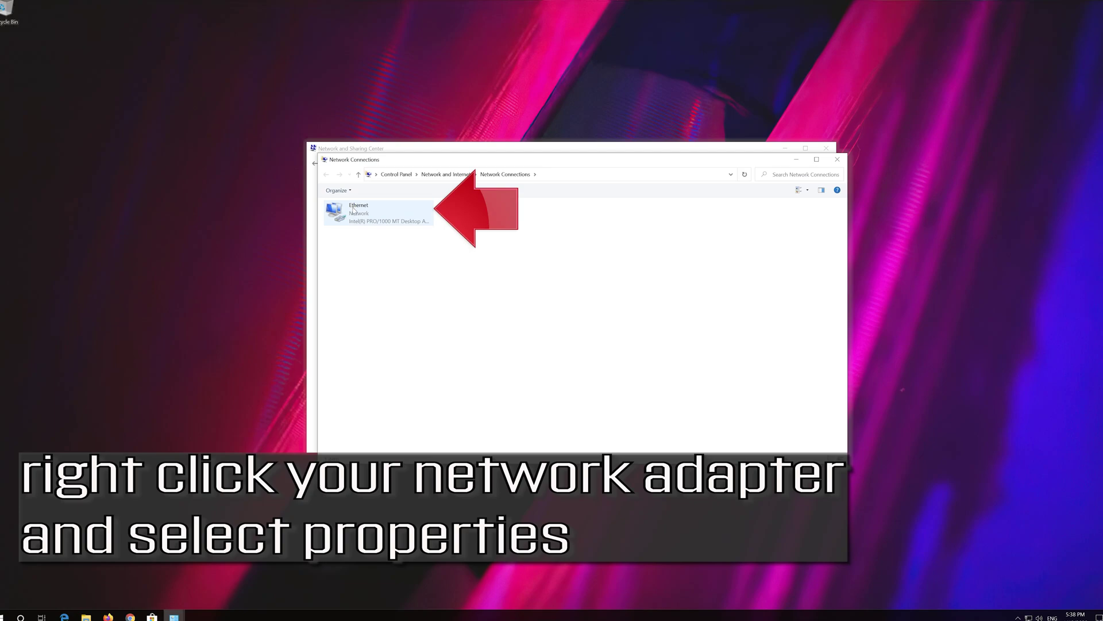
# Open the Ethernet adapter's properties and bring up the Internet Protocol Version 4 (TCP/IPv4) properties.
pyautogui.click(350, 212)
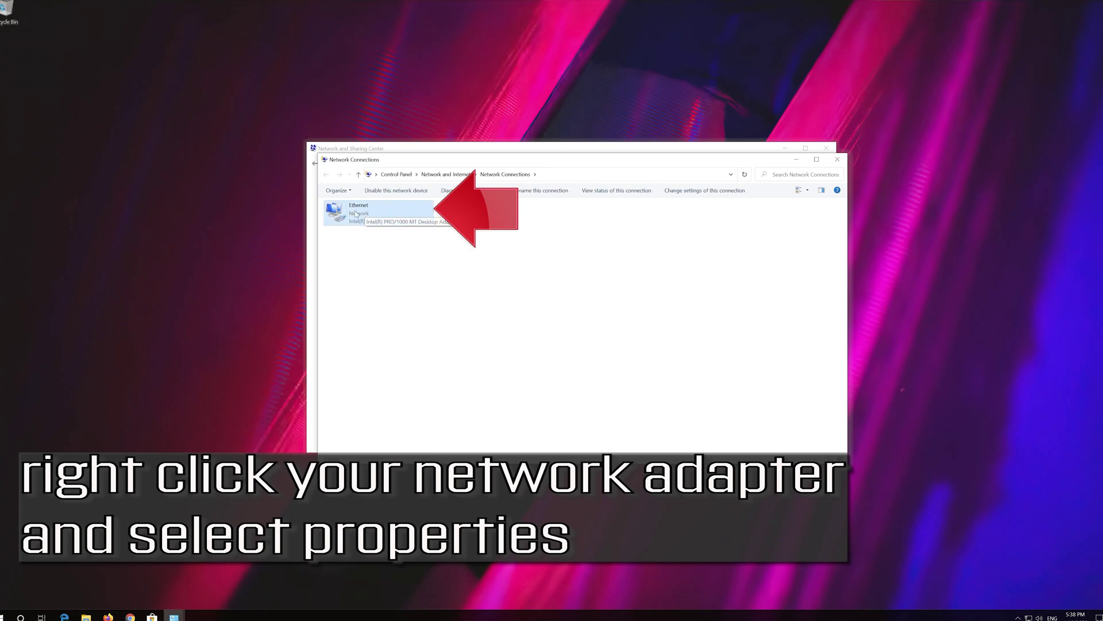
pyautogui.rightClick(376, 213)
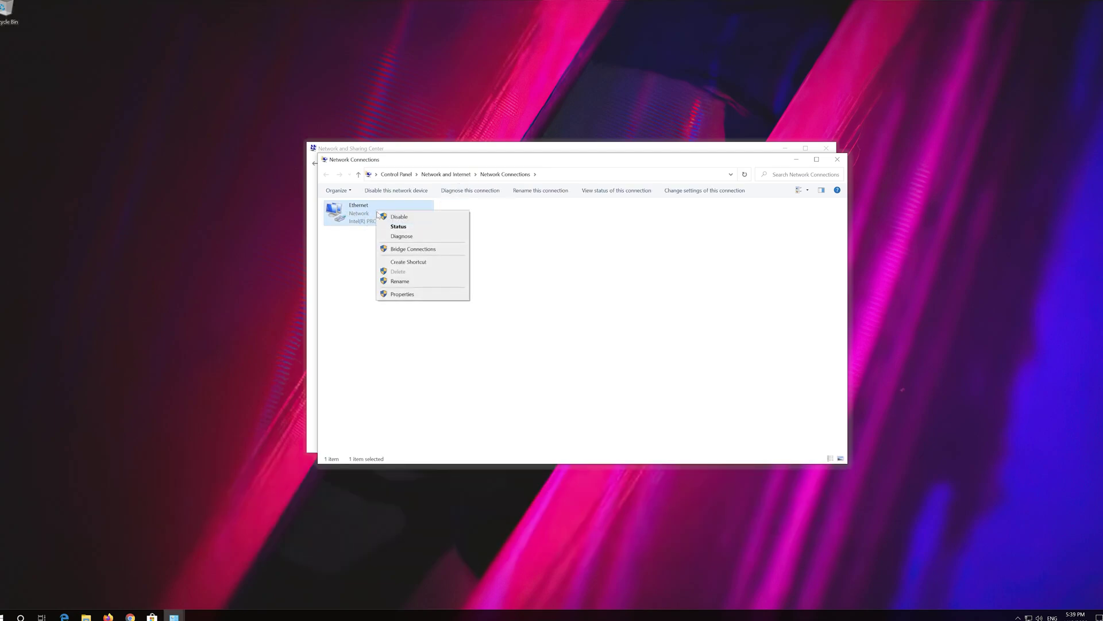
pyautogui.click(413, 297)
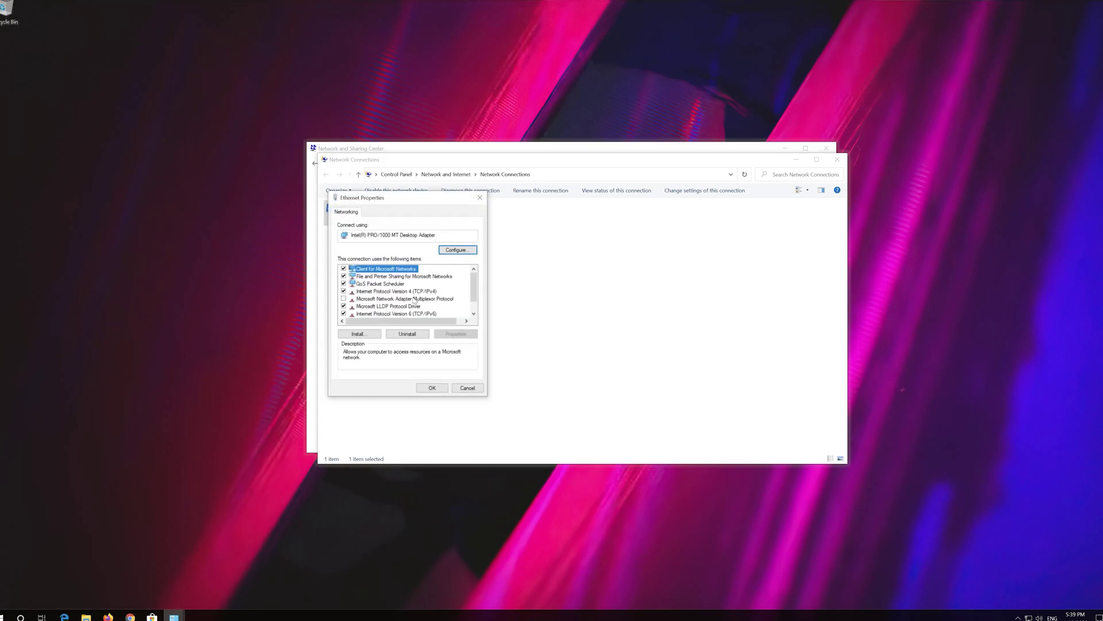
pyautogui.moveTo(405, 198); pyautogui.dragTo(582, 204)
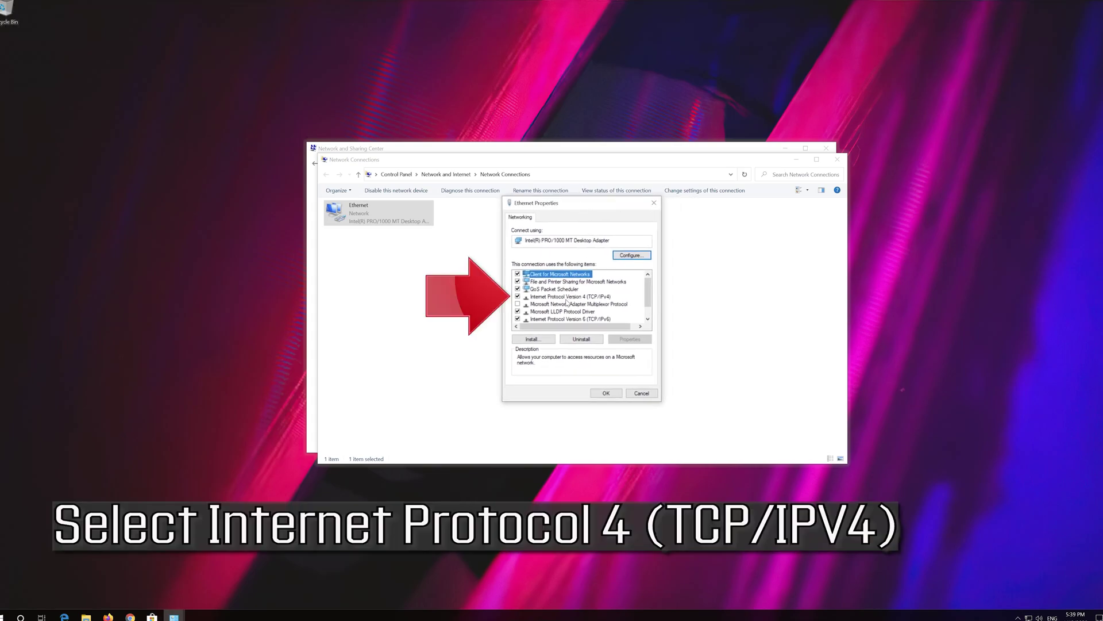
pyautogui.click(596, 298)
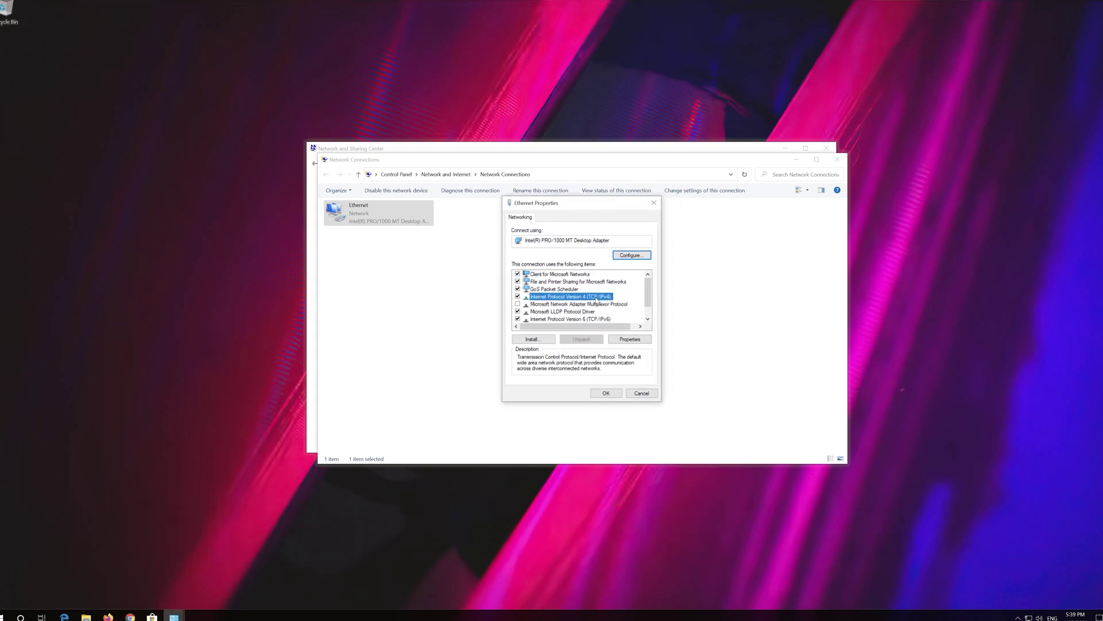
pyautogui.click(630, 339)
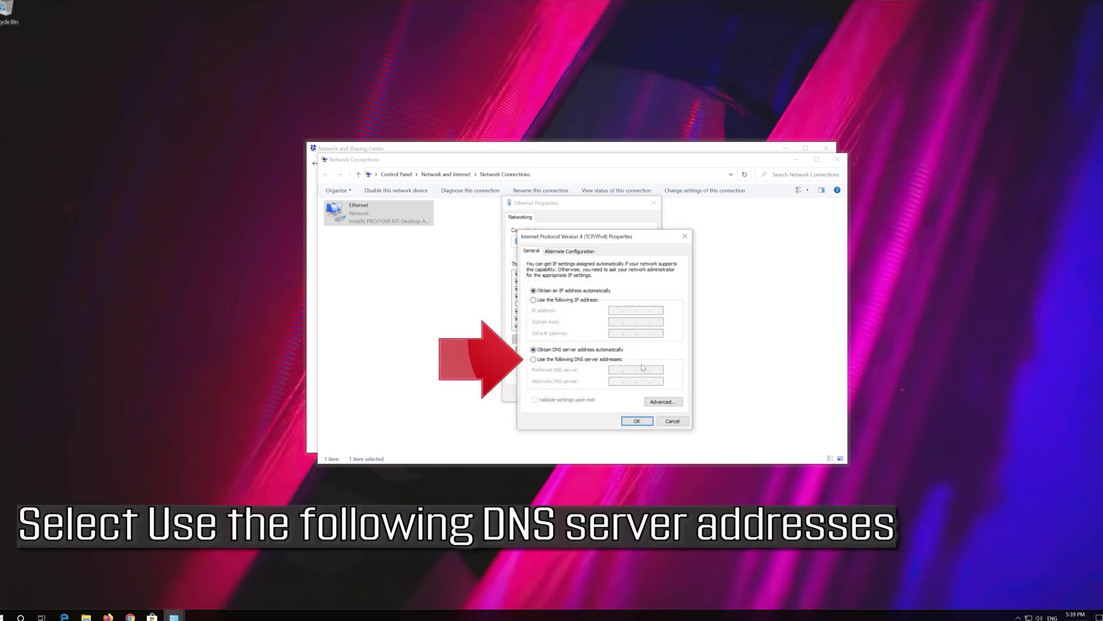
# Use manual DNS servers with 1.1.1.1 as preferred and 1.0.0.1 as alternate, and accept the IPv4 settings.
pyautogui.click(533, 359)
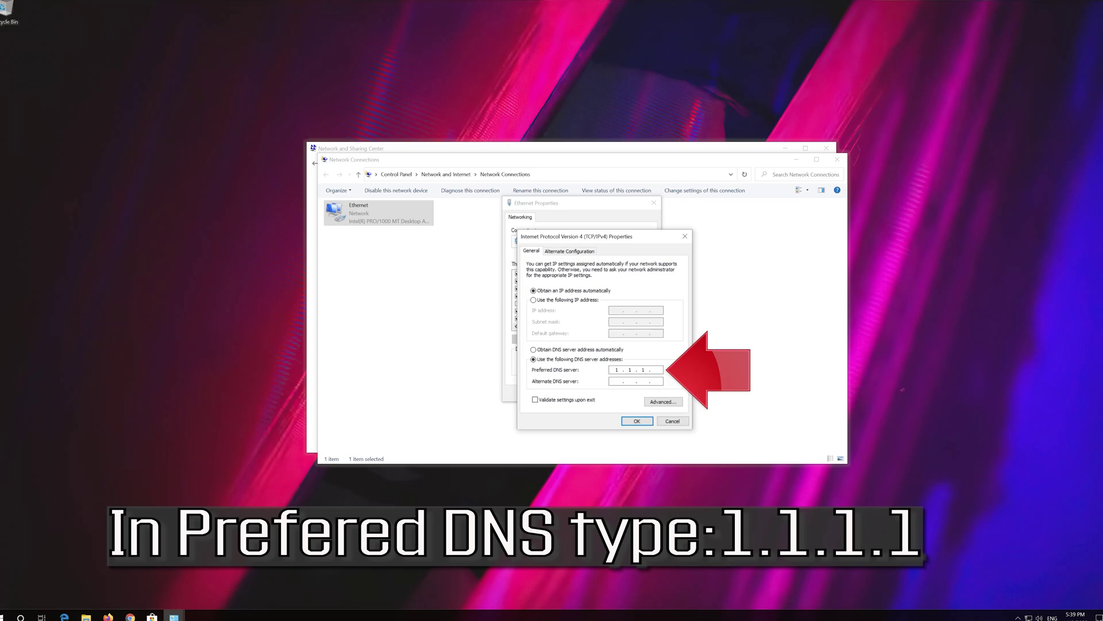
pyautogui.write('1')
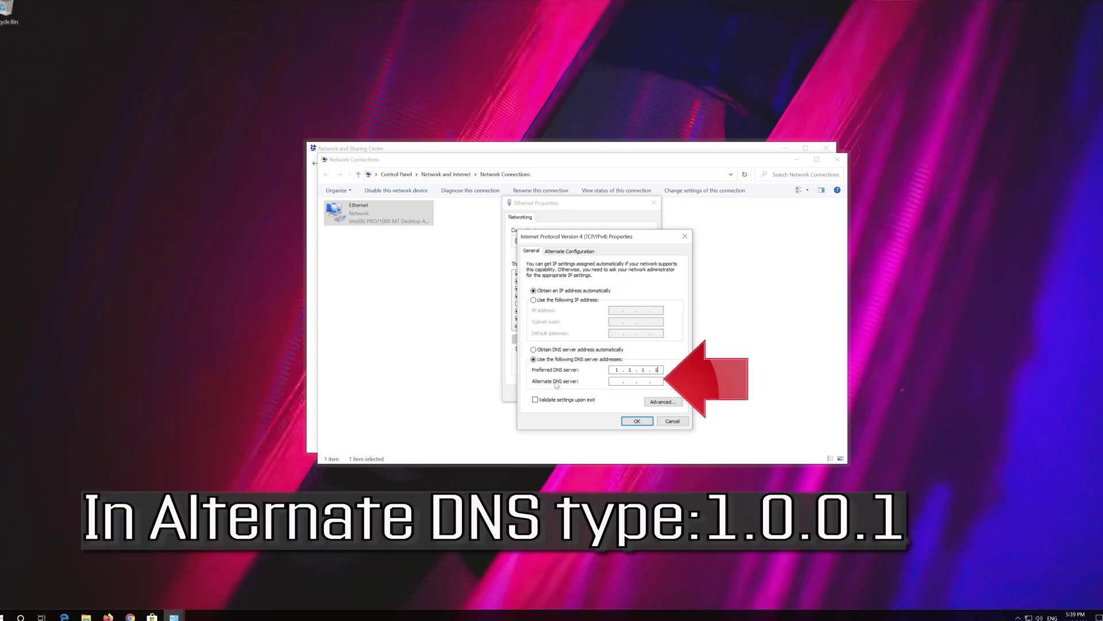
pyautogui.click(615, 379)
pyautogui.write('1.0..')
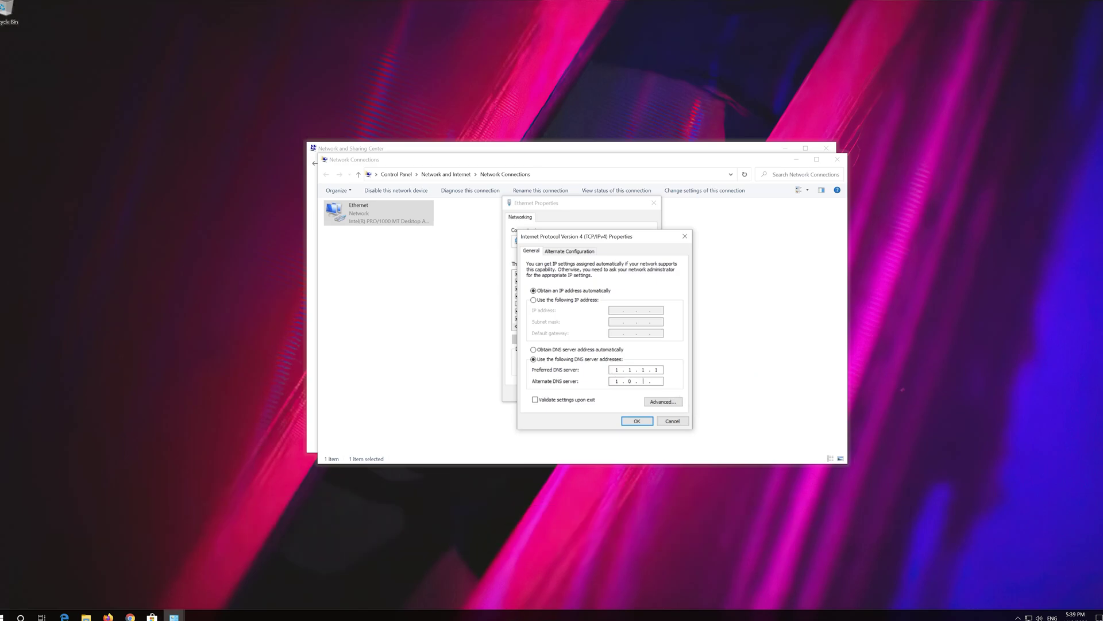
pyautogui.write('1')
pyautogui.click(638, 421)
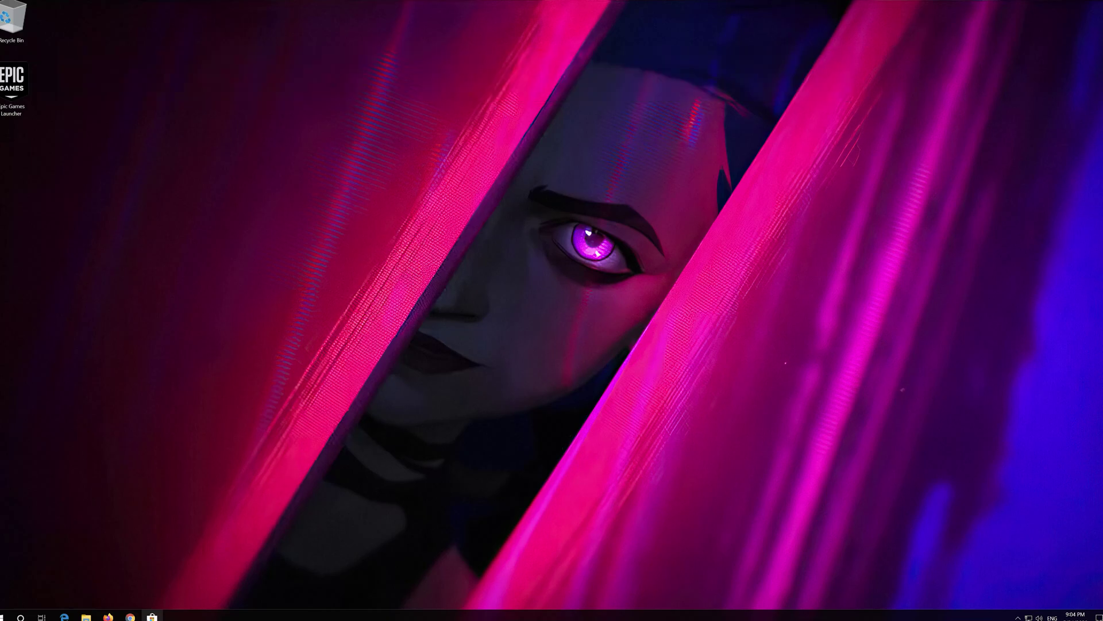
# Switch to the Microsoft Store, search for touchvpn and open the TouchVPN app page.
pyautogui.click(152, 615)
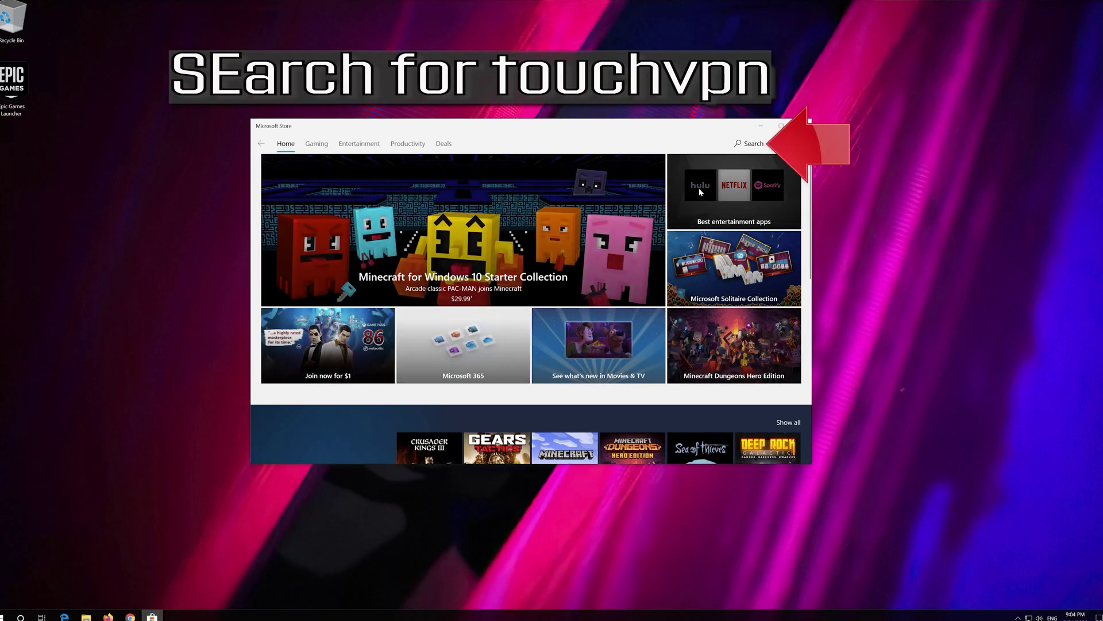
pyautogui.click(738, 144)
pyautogui.write('touchvpn')
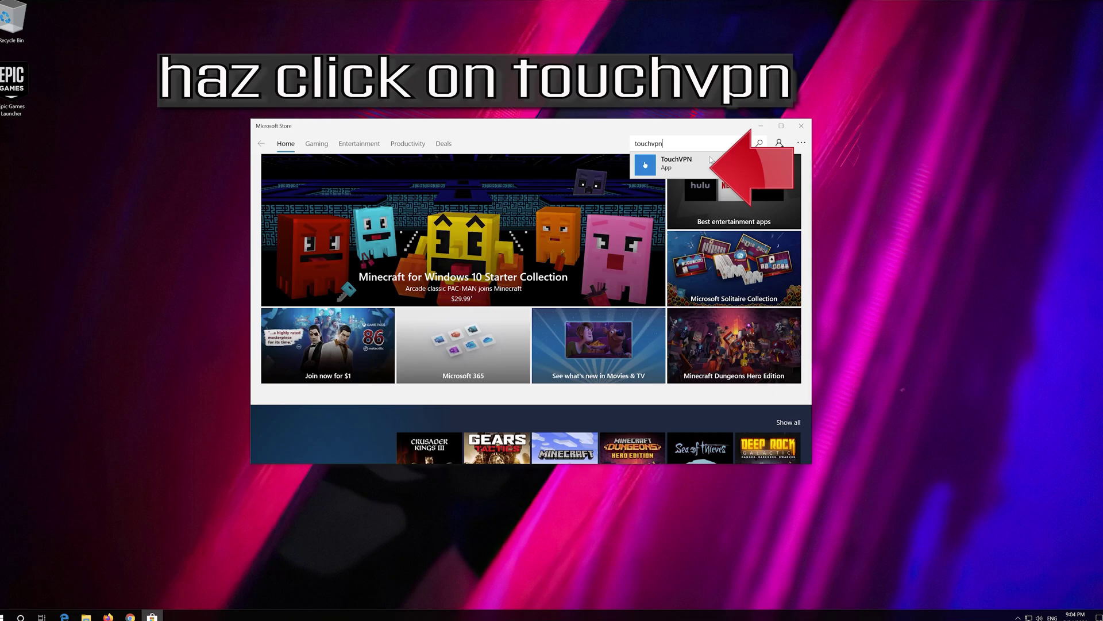
pyautogui.click(711, 160)
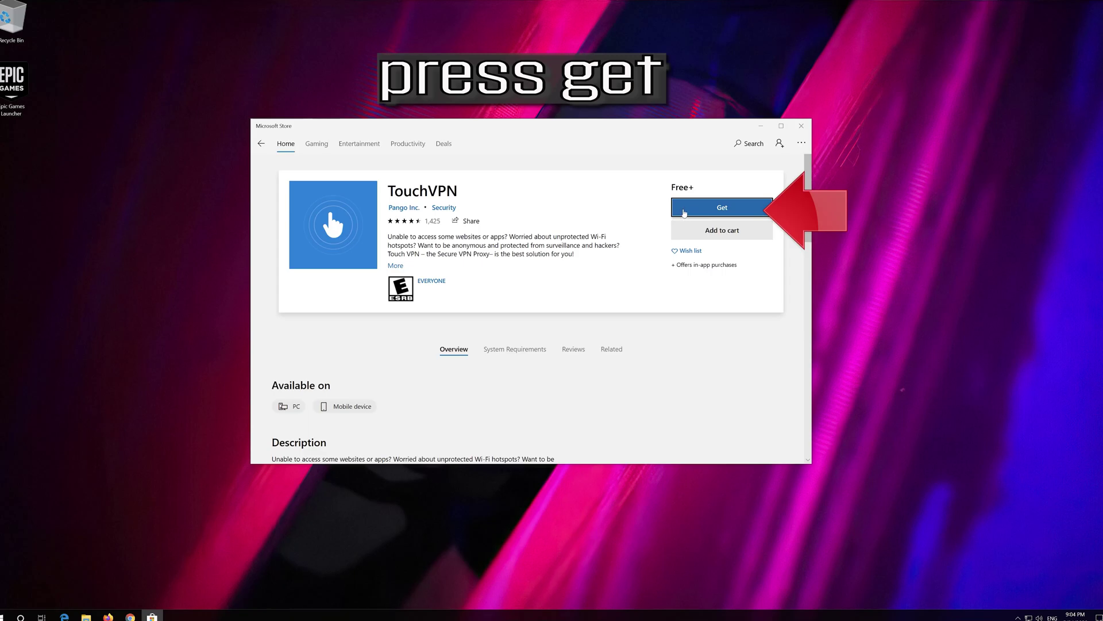
# Get the TouchVPN app and decline signing in with Microsoft so that it downloads.
pyautogui.click(732, 207)
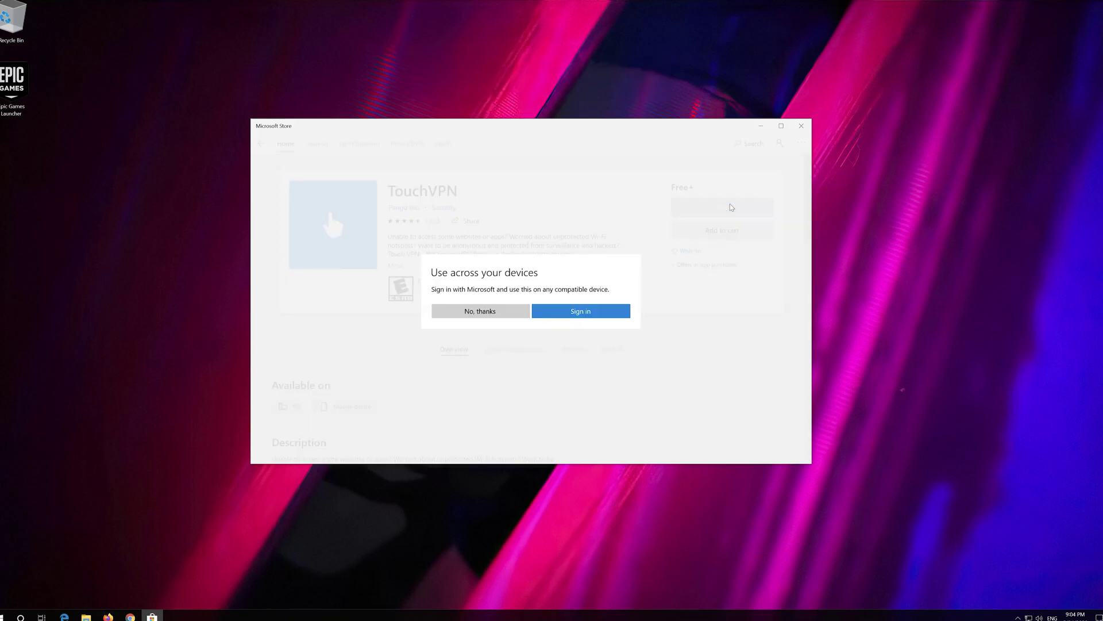
pyautogui.click(480, 313)
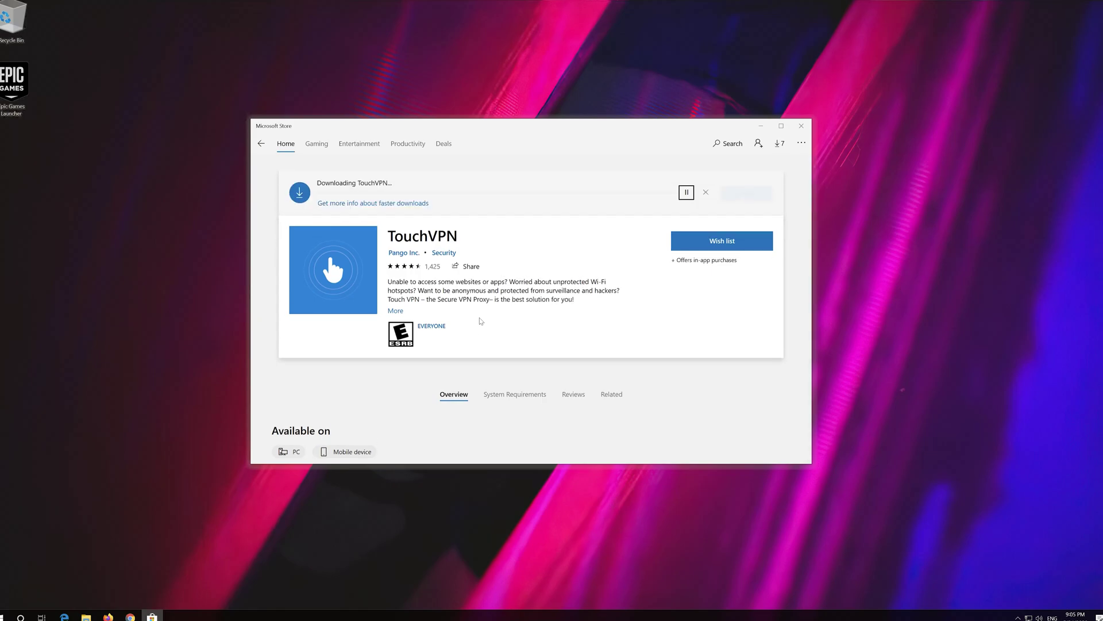
pyautogui.scroll(-1, 481, 320)
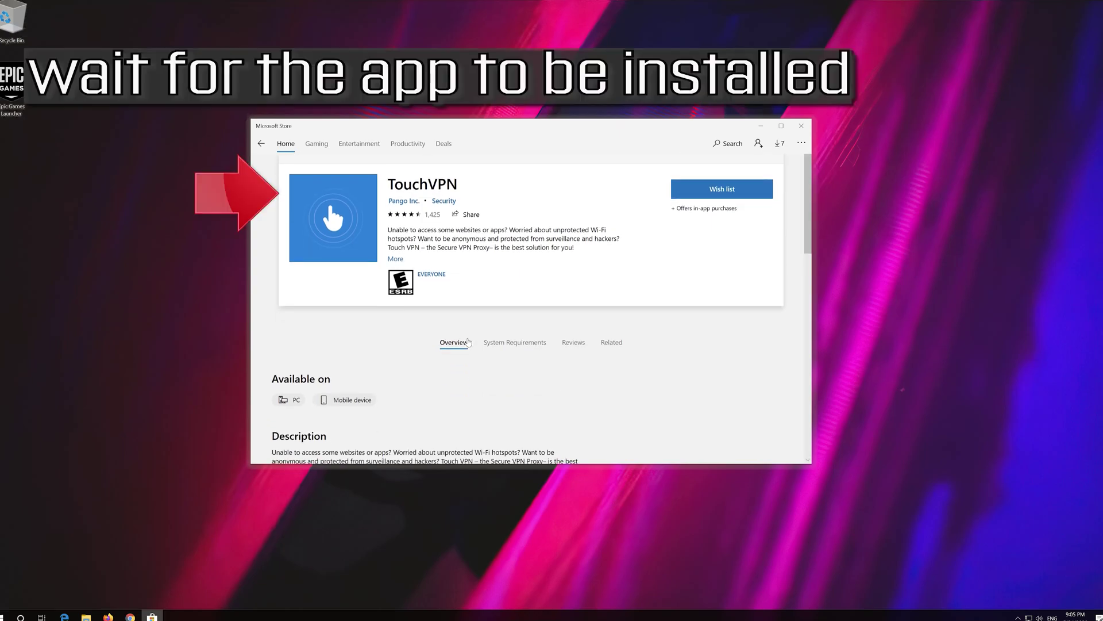